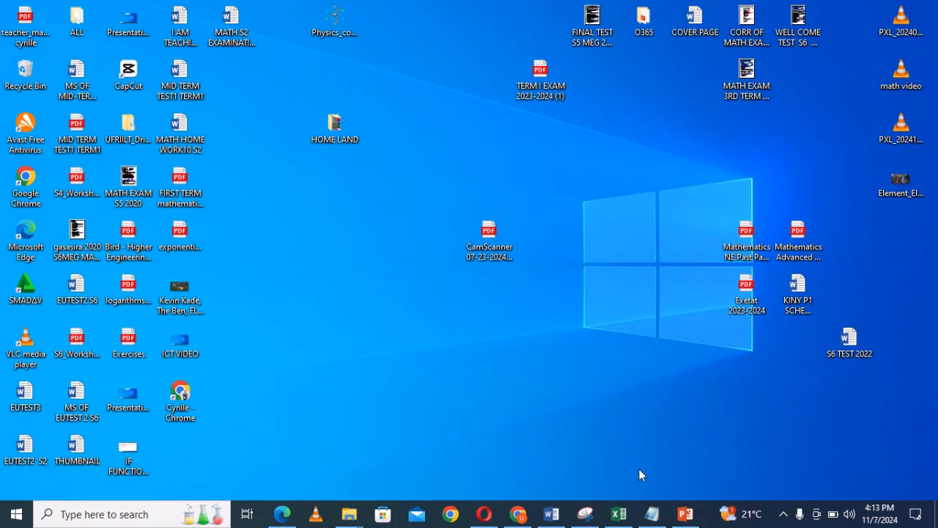
Review the topic list in the Notepad note and switch to the Book1 workbook in Excel.
left_click(653, 515)
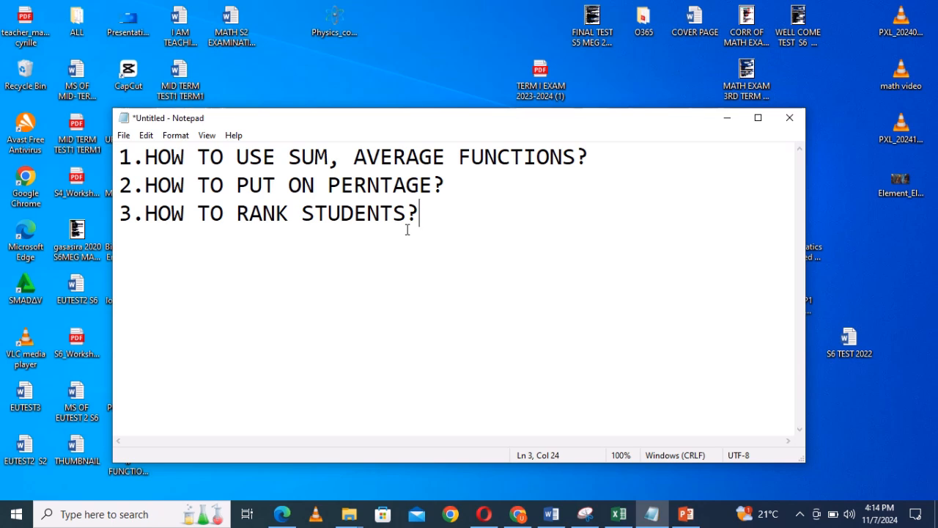
left_click(618, 517)
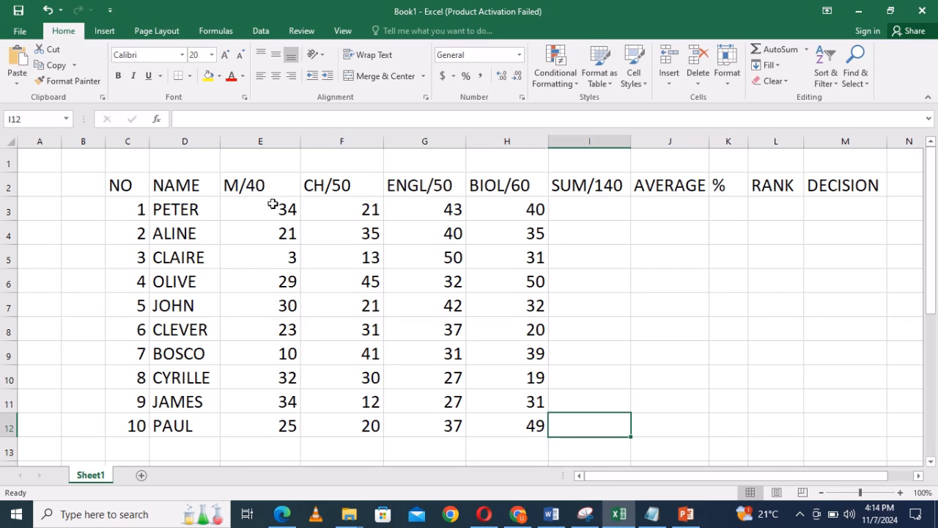
Change the math column header in E2 to MATH/40.
left_click(242, 183)
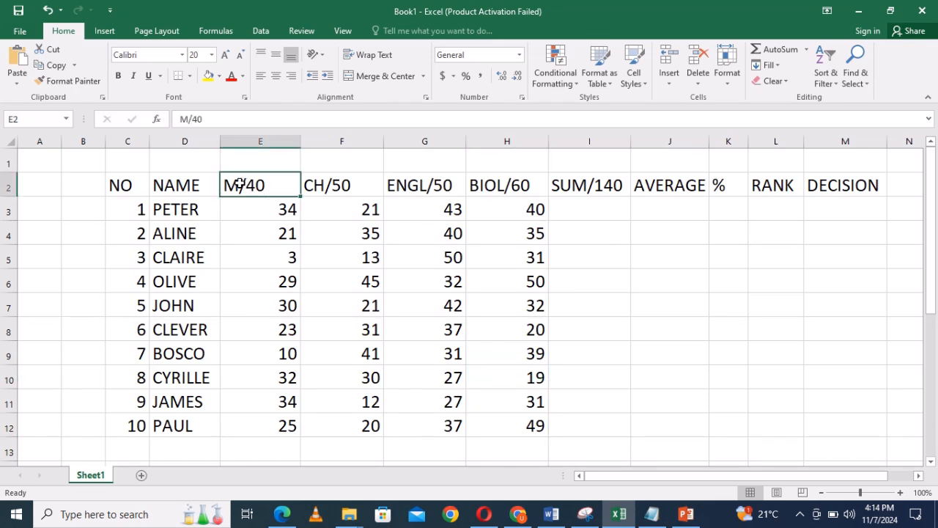
double_click(242, 183)
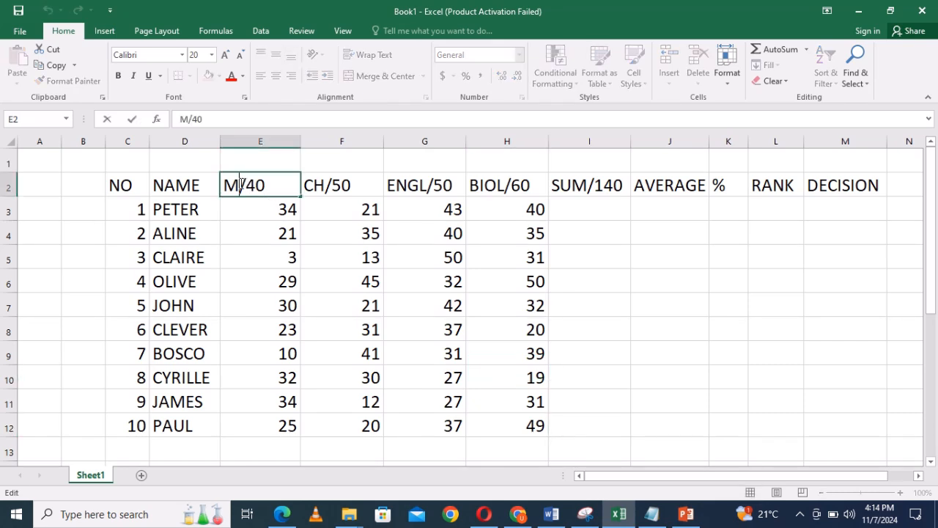
type("ATH")
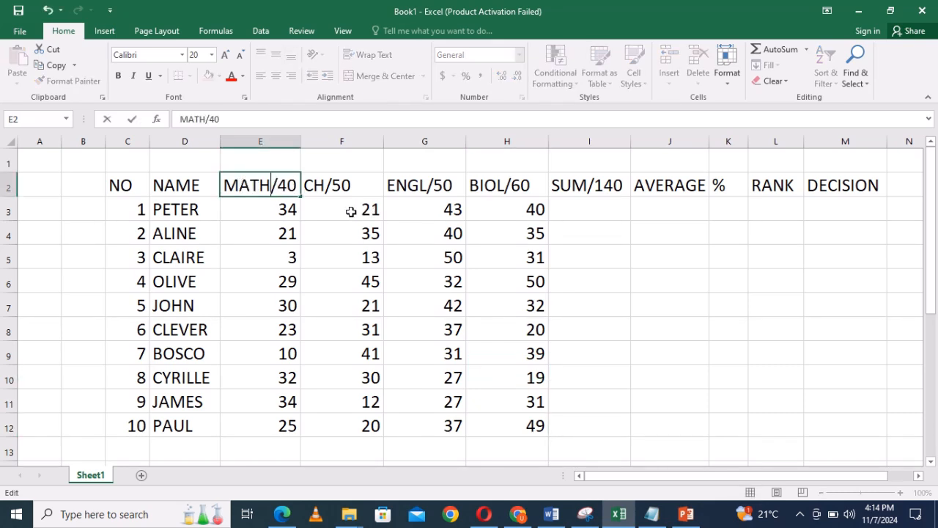
left_click(351, 211)
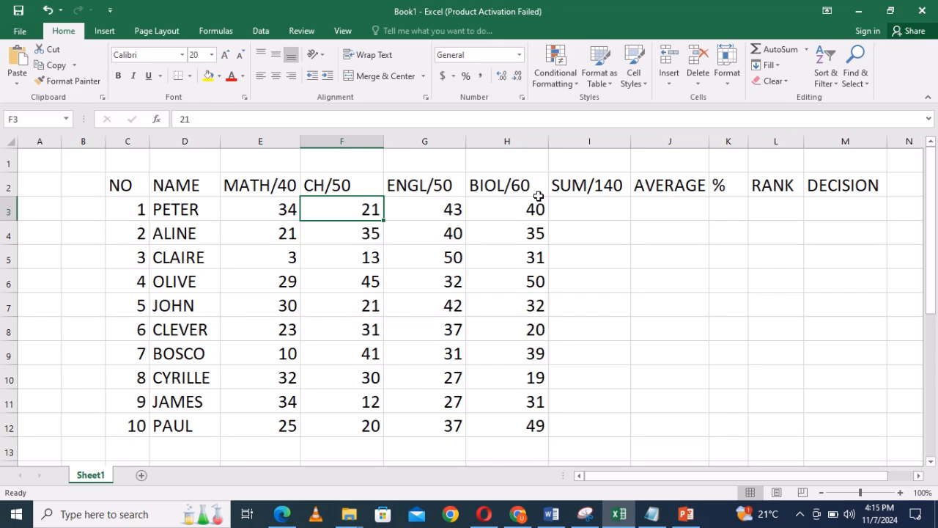
Correct the sum column header in I2 to read SUM/200.
double_click(617, 186)
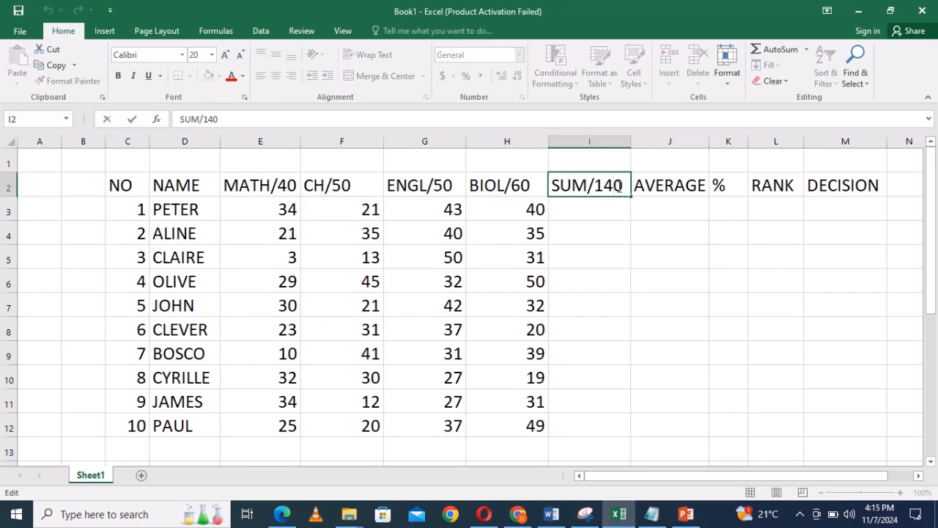
key("BackSpace")
key("BackSpace")
key("BackSpace")
type("200")
Enter =SUM(E3,F3,G3,H3) in I3 to total the first student's four subject marks.
left_click(598, 208)
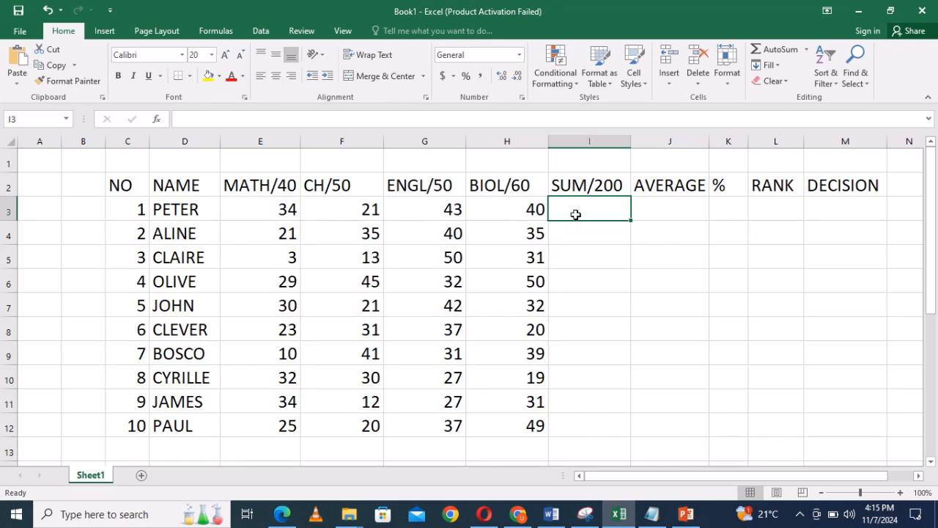
type("=")
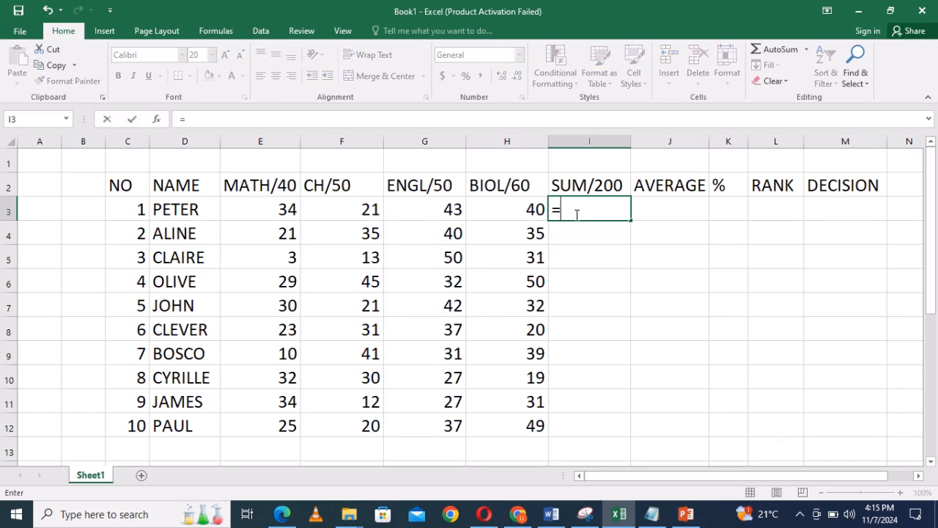
type("SUM")
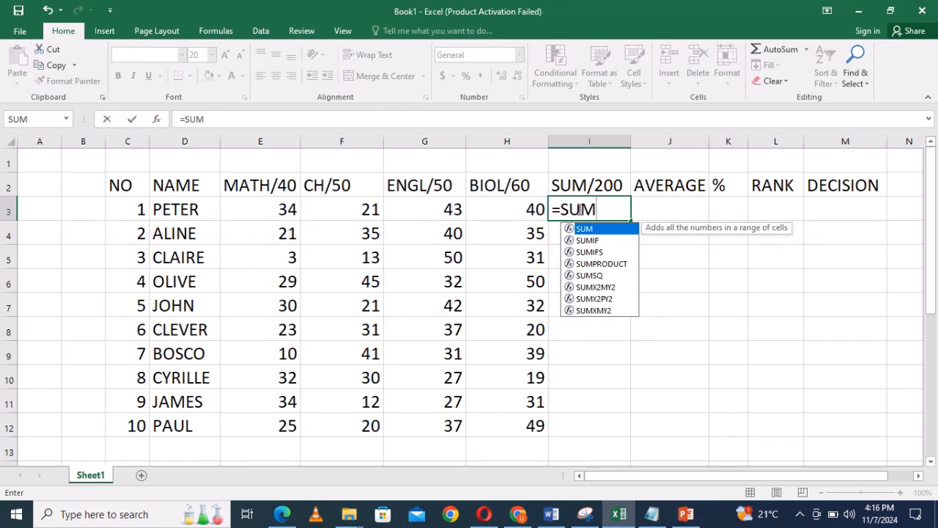
type("(")
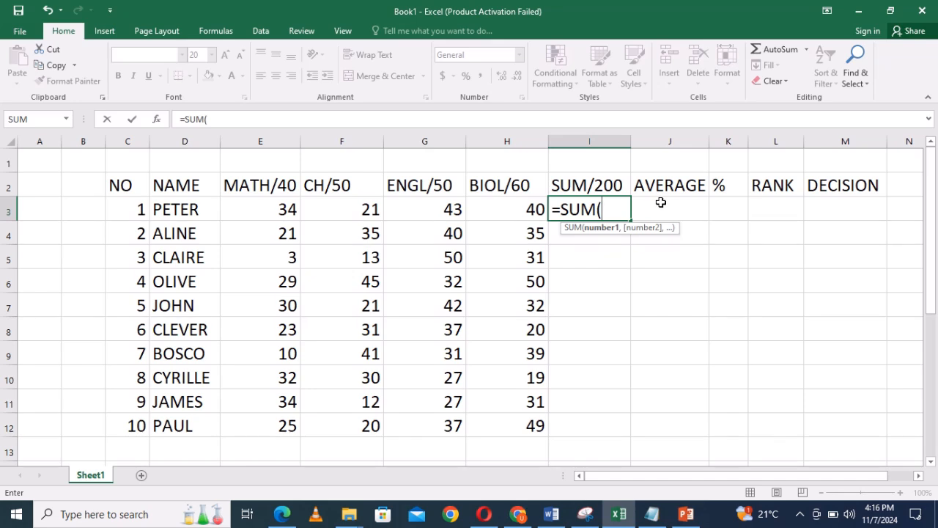
left_click(289, 210)
type(",")
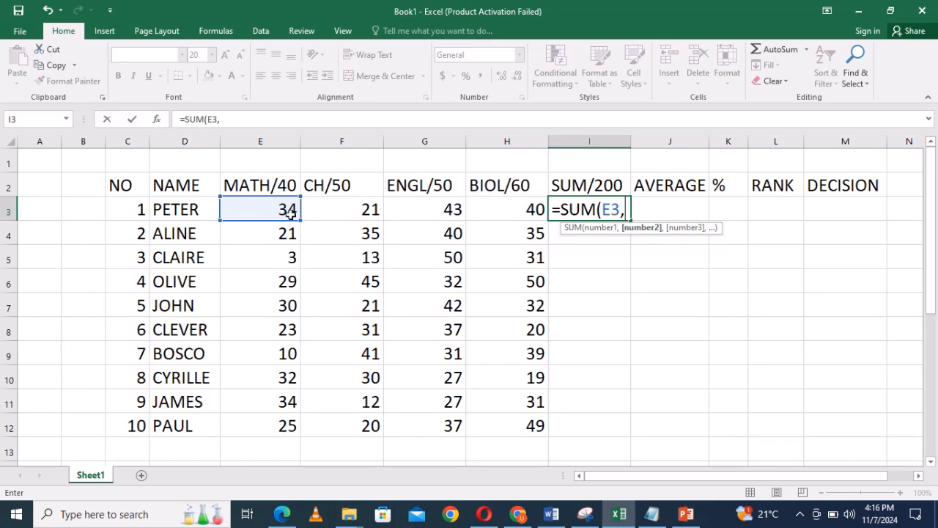
left_click(364, 211)
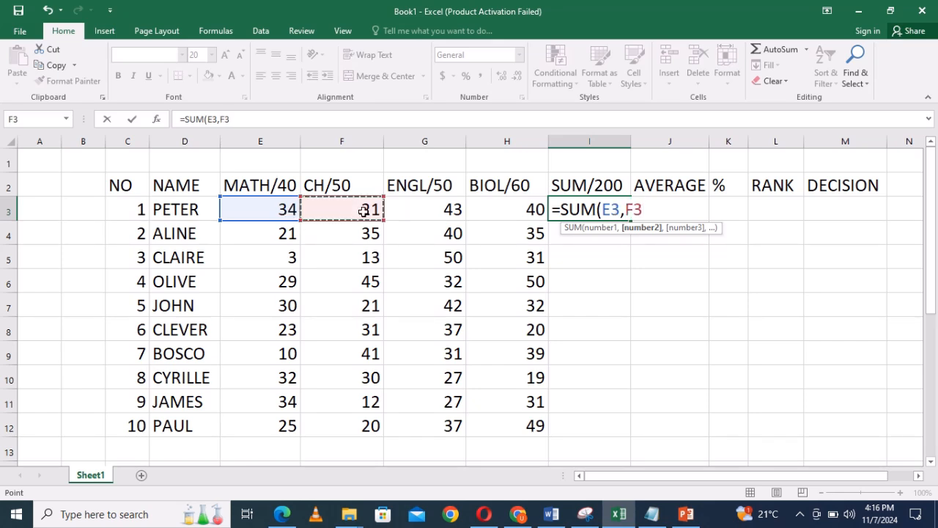
type(",")
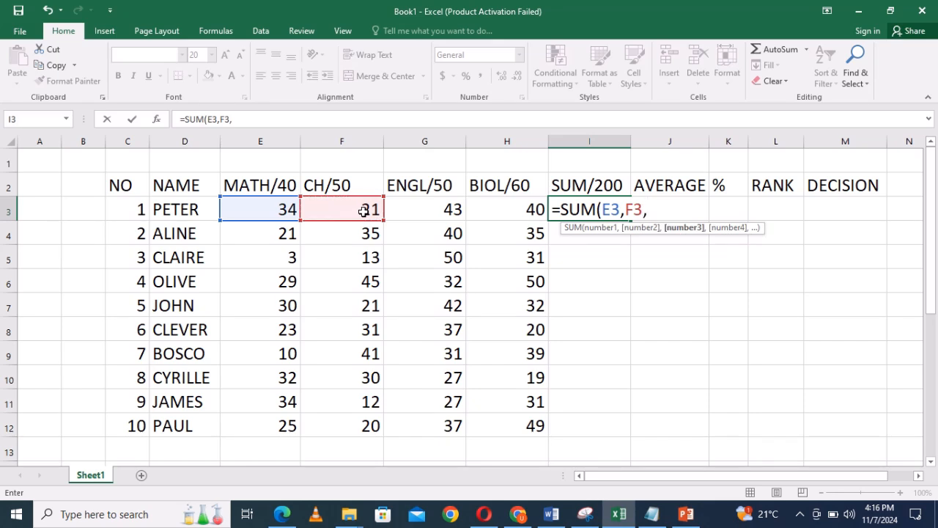
left_click(442, 212)
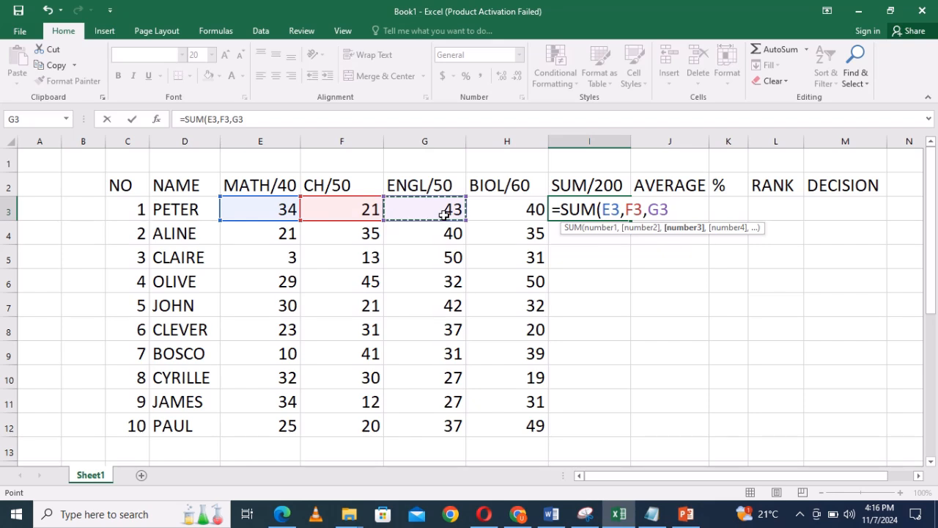
type(",")
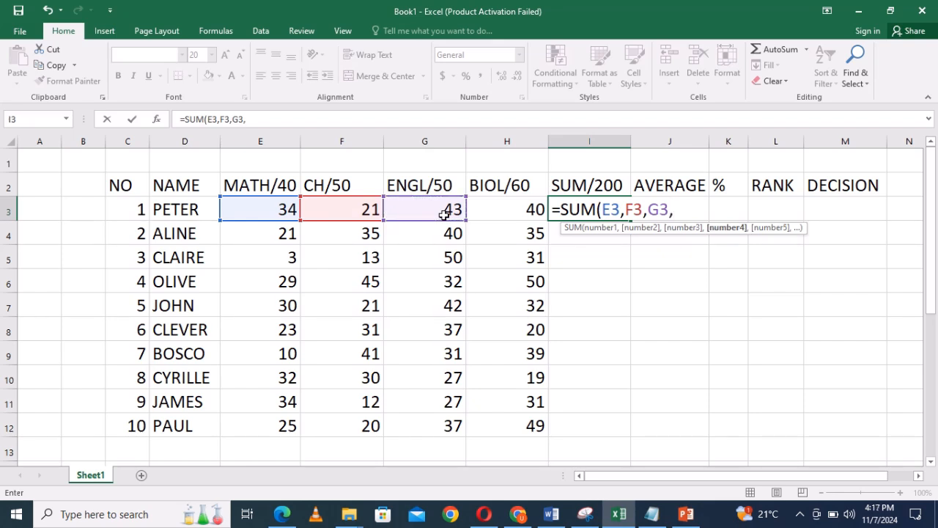
left_click(535, 210)
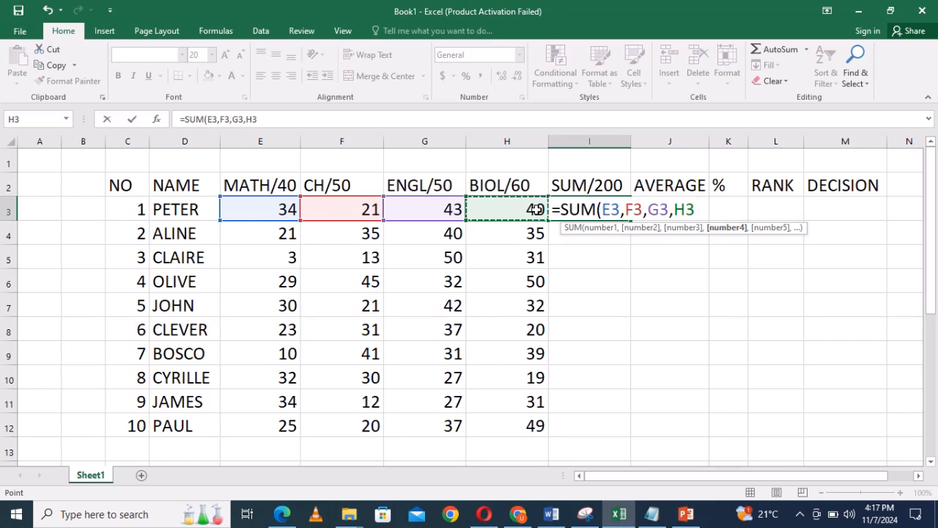
type(")")
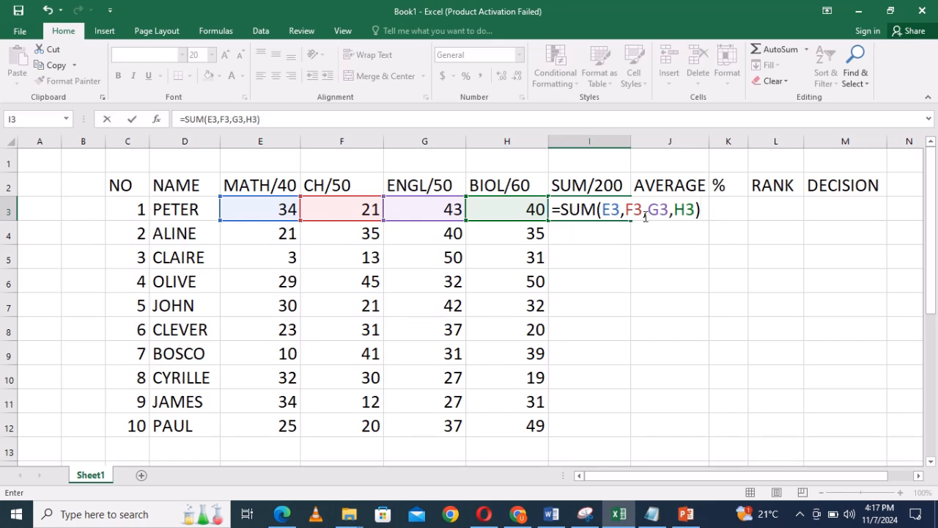
key("Return")
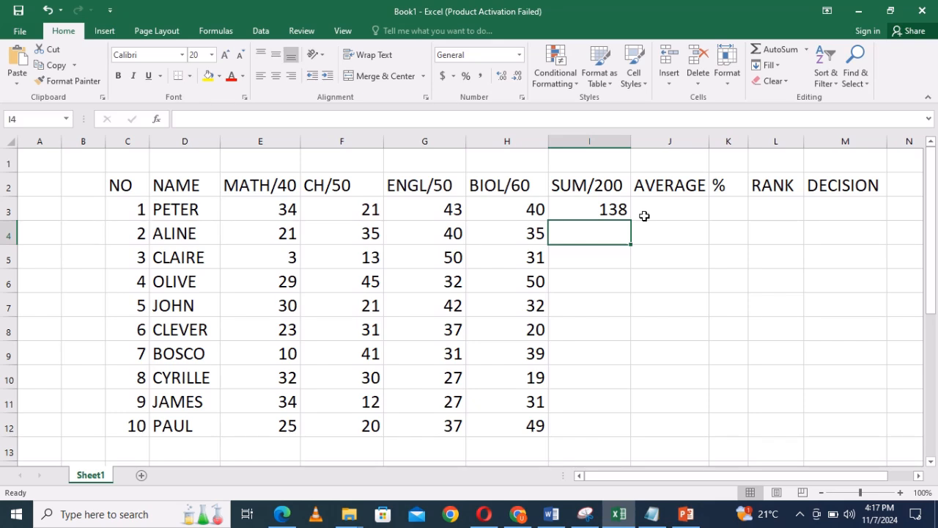
Remove the leading equals sign from the SUM formula in I3 and commit the entry as plain text.
left_click(604, 210)
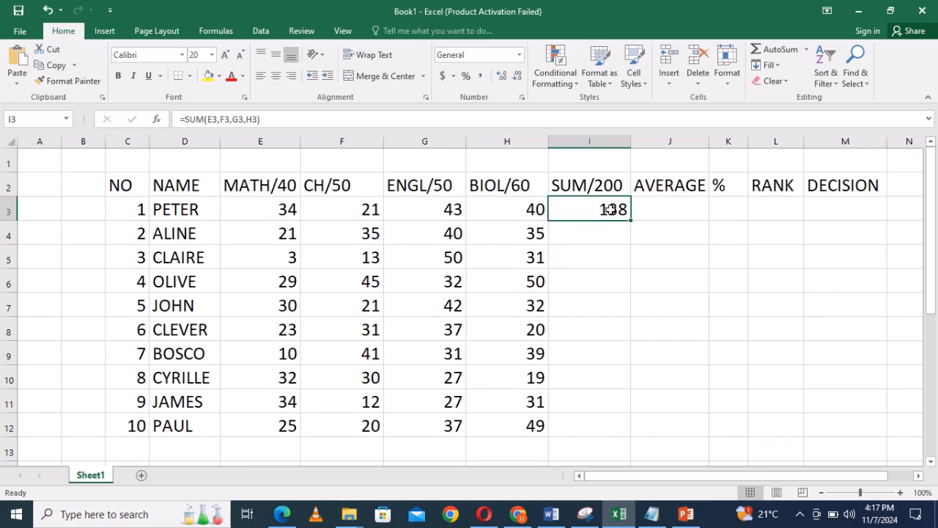
double_click(606, 209)
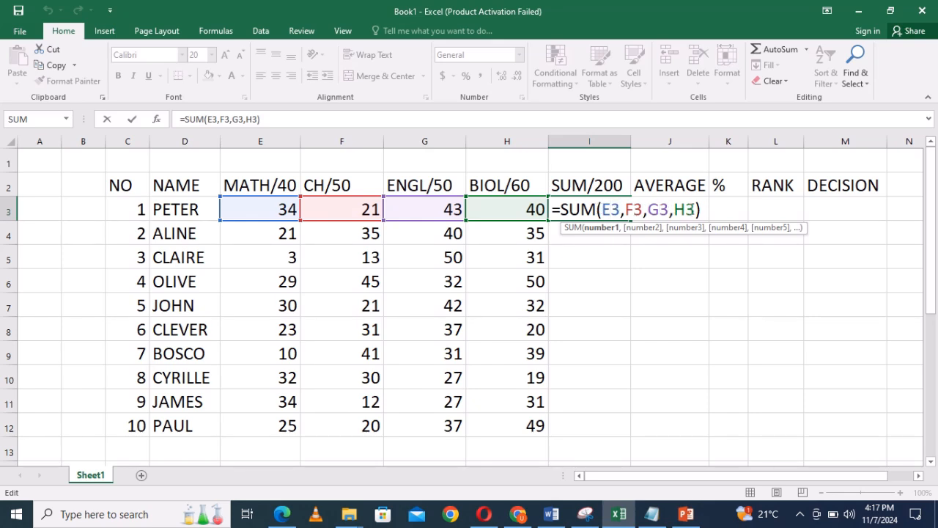
left_click(702, 211)
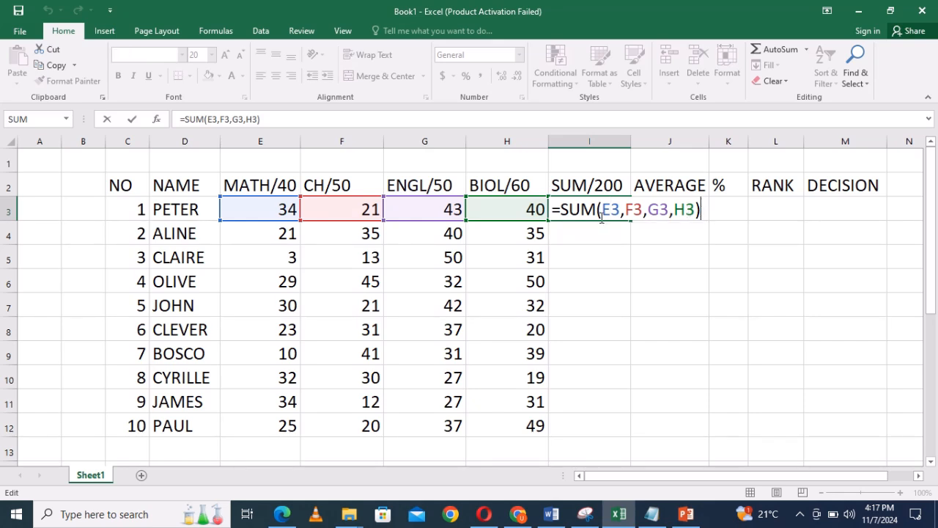
left_click(558, 210)
key("BackSpace")
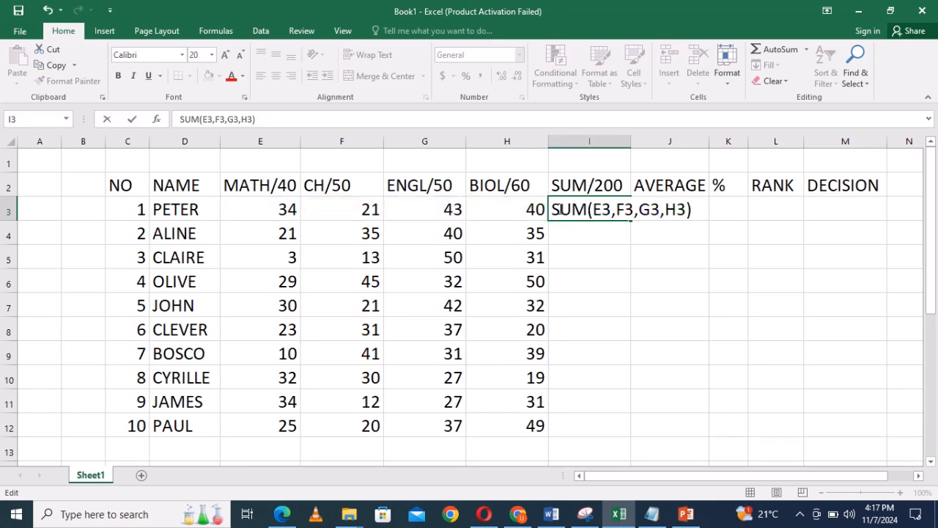
left_click(698, 210)
key("Return")
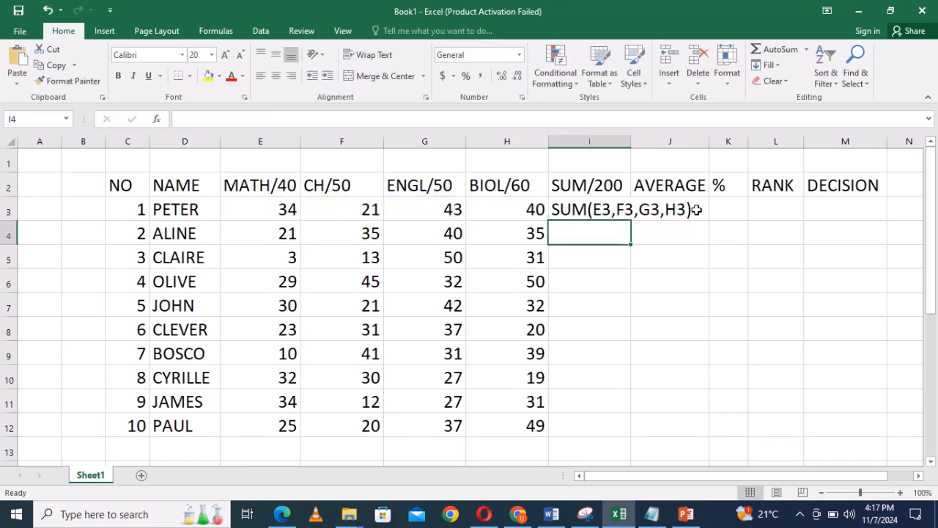
Restore the leading equals sign in I3 and commit the formula =SUM(E3,F3,G3,H3).
double_click(554, 210)
type("=")
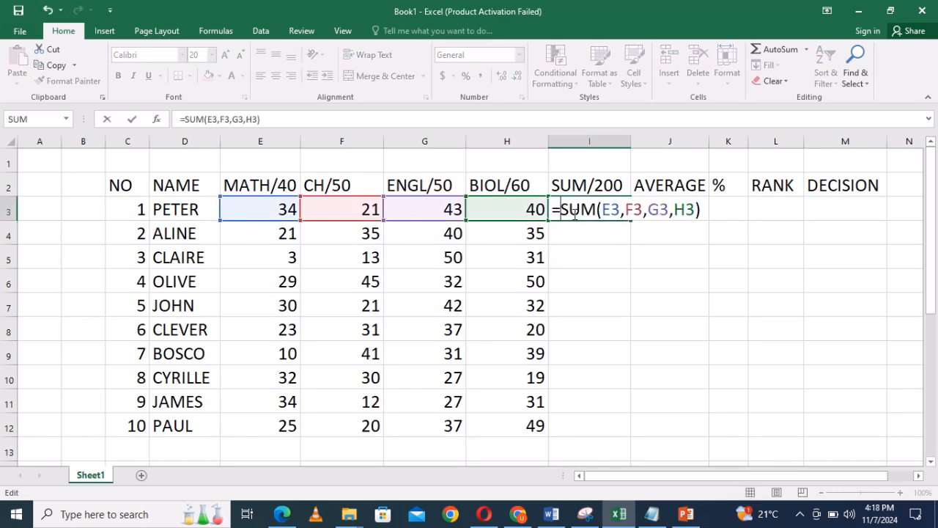
left_click(704, 211)
key("BackSpace")
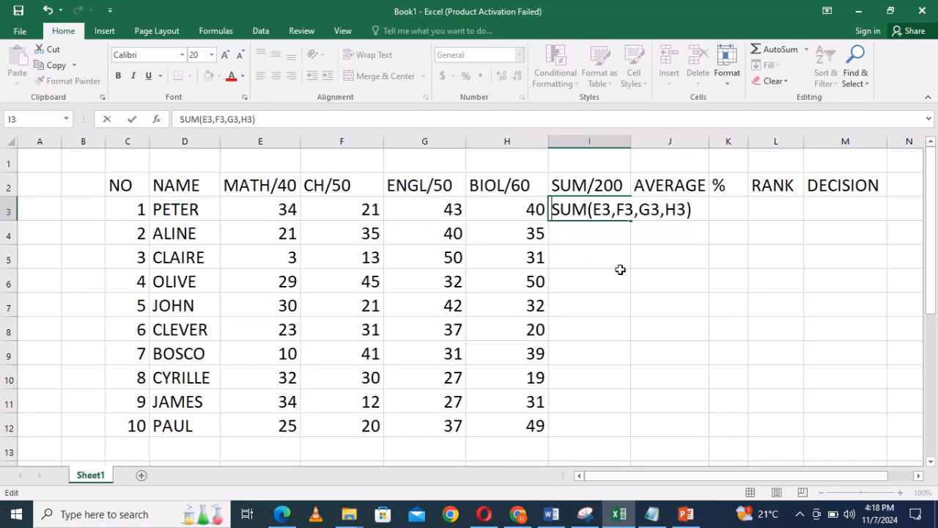
type("=")
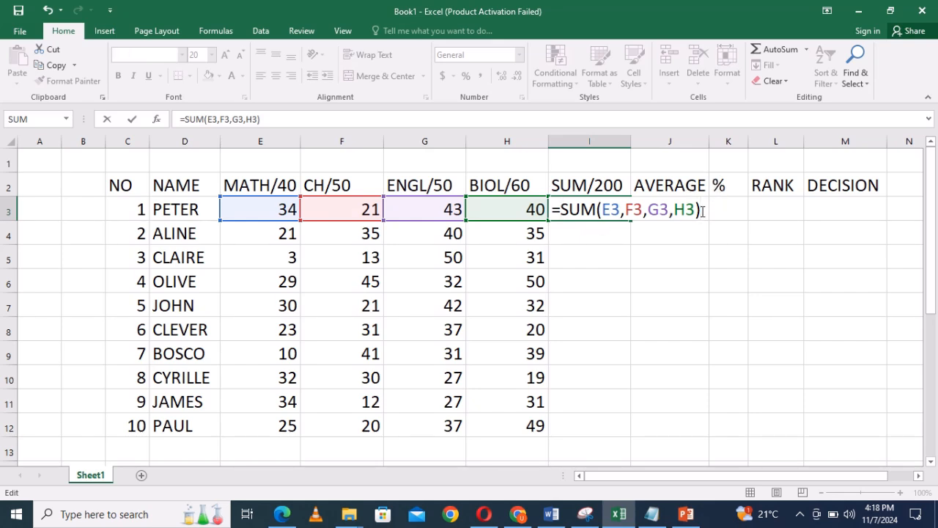
key("Return")
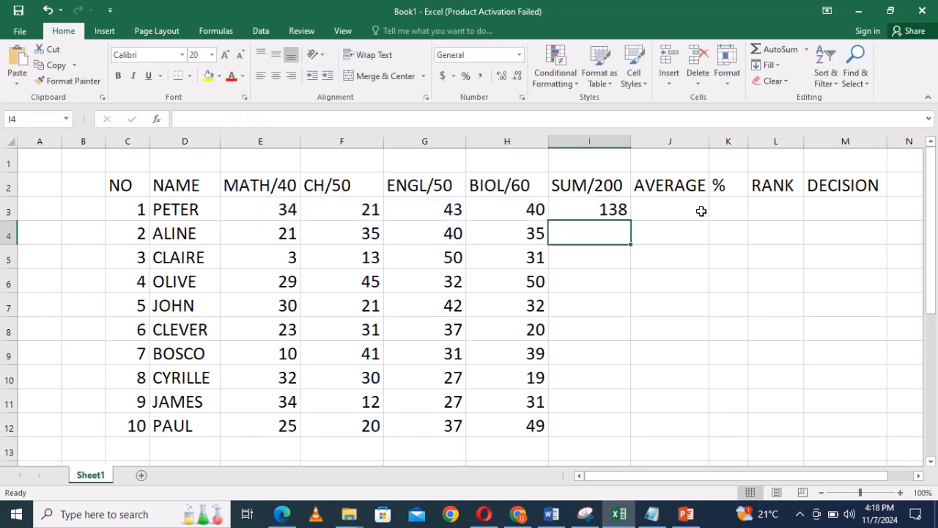
Try copying the I3 sum formula down to I12, and undo the fill.
left_click(612, 209)
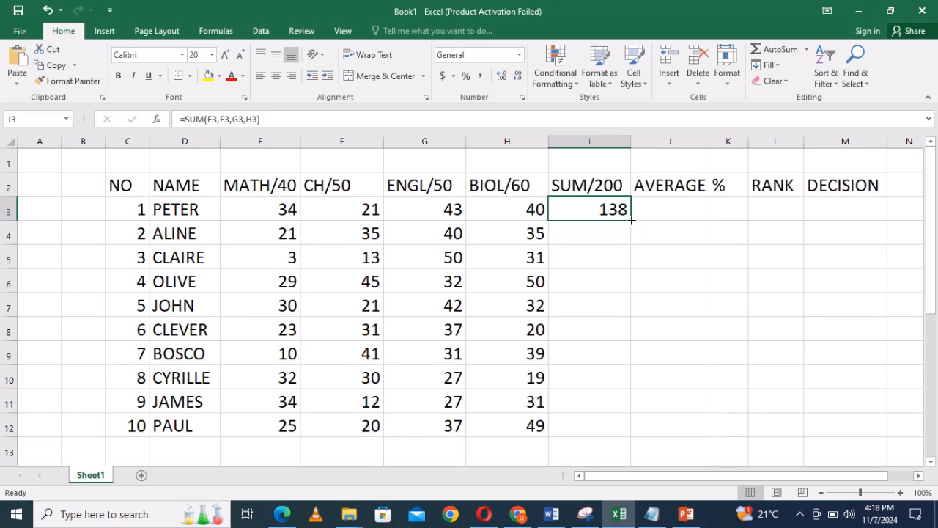
left_click_drag(631, 219, 630, 438)
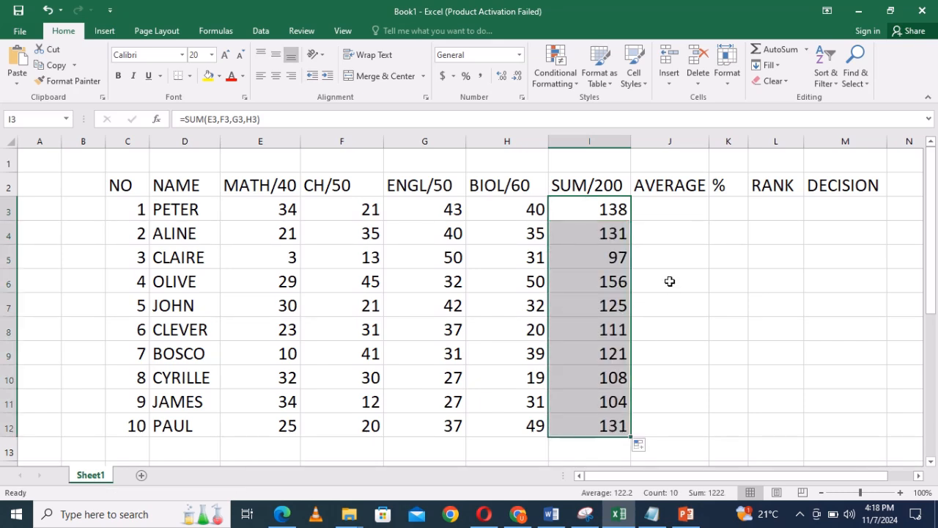
left_click(648, 230)
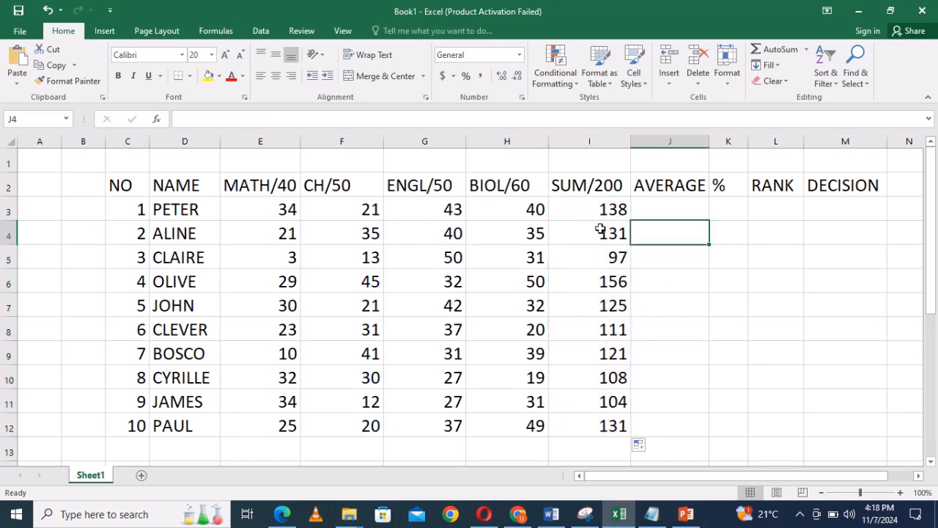
key("ctrl+z")
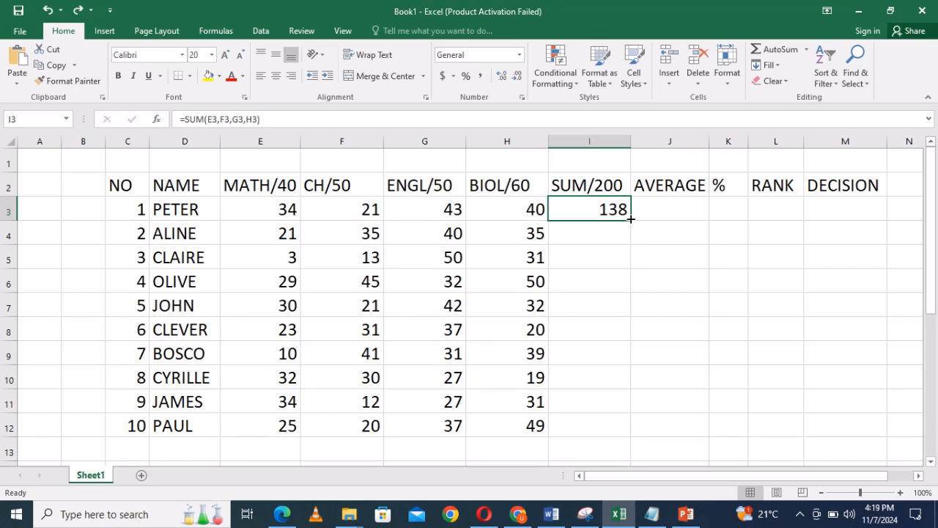
Fill the SUM formula from I3 down through I12 for all ten students.
left_click_drag(631, 218, 624, 427)
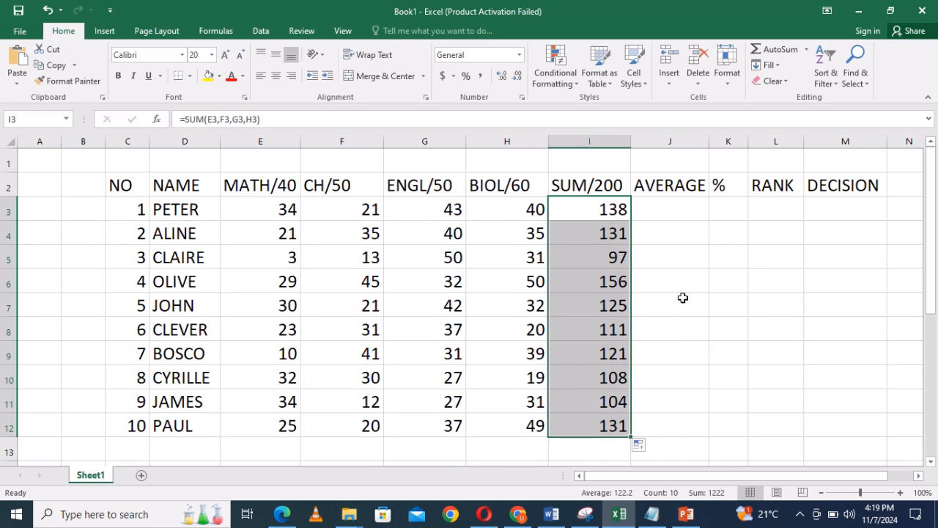
Enter the formula =AVERAGE(E3,F3,G3,H3) in J3 to average the first student's four subject marks.
left_click(665, 210)
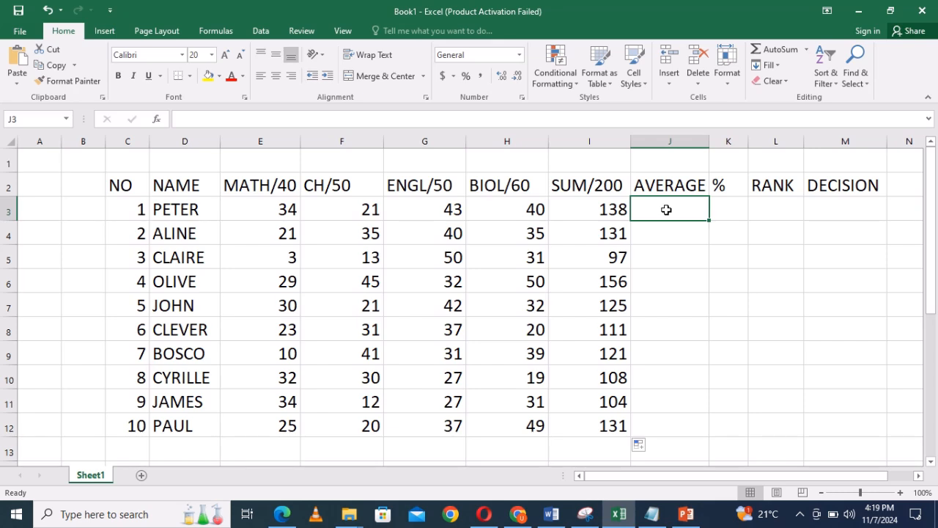
type("=")
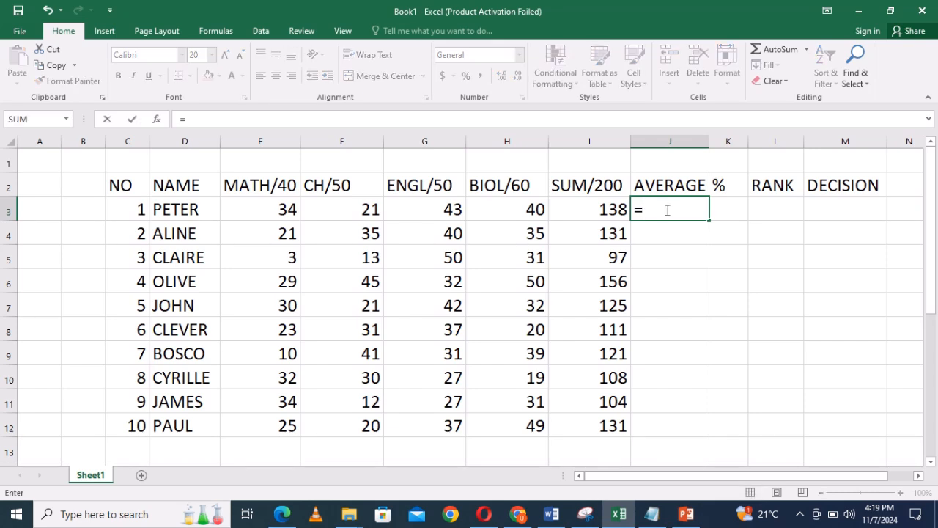
type("AVER")
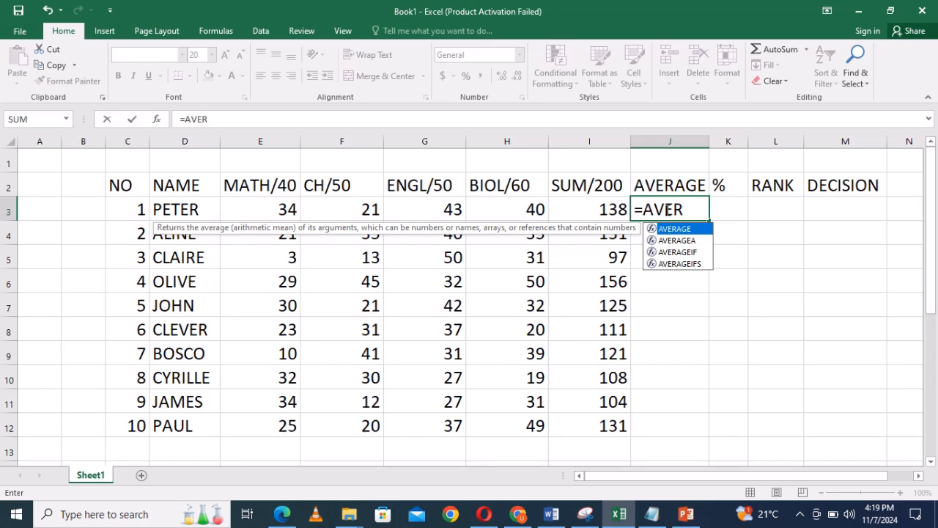
type("AGE(")
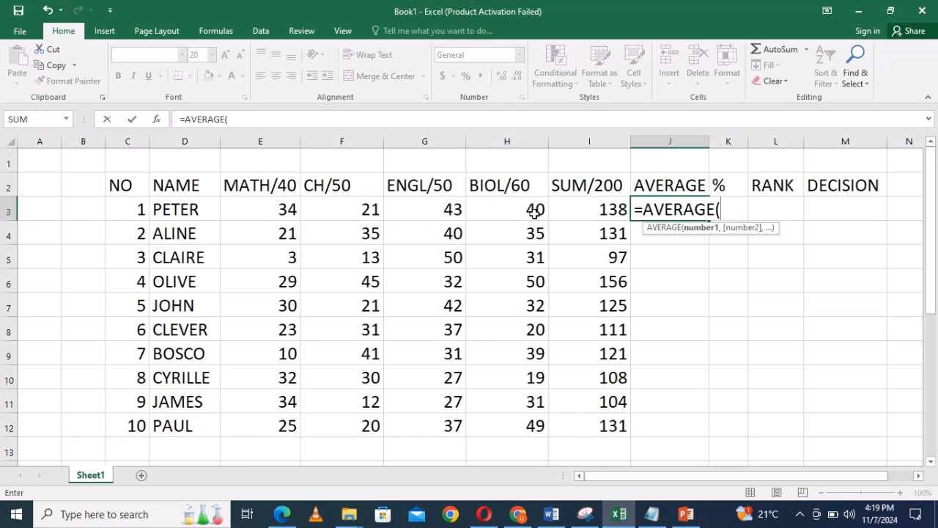
left_click(288, 209)
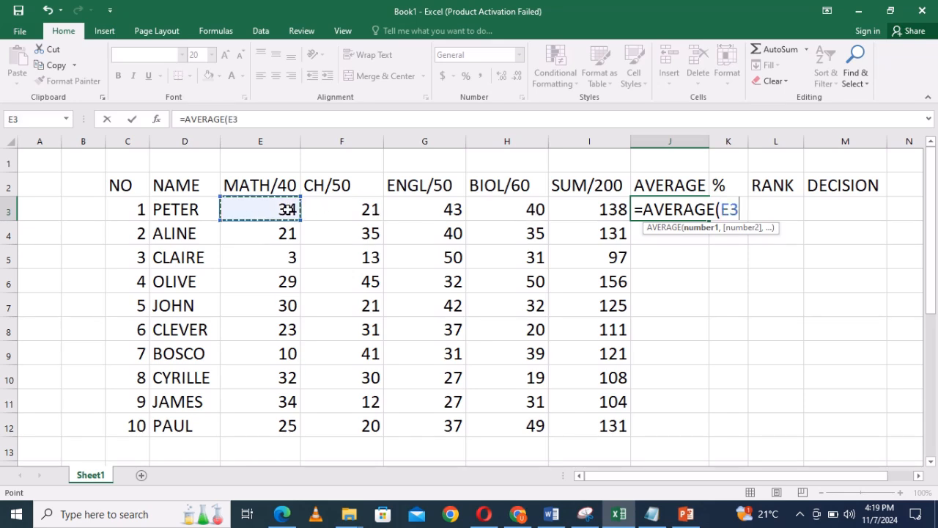
type(",")
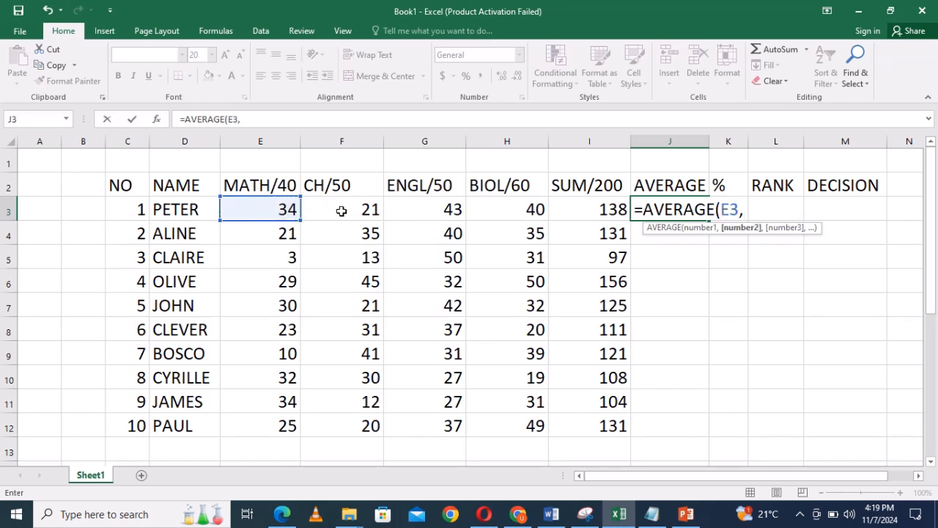
left_click(370, 210)
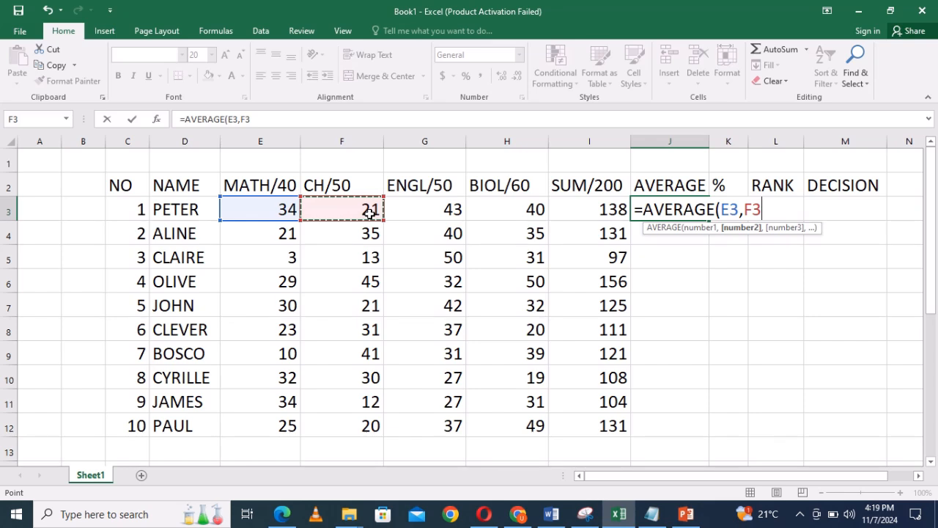
type(",")
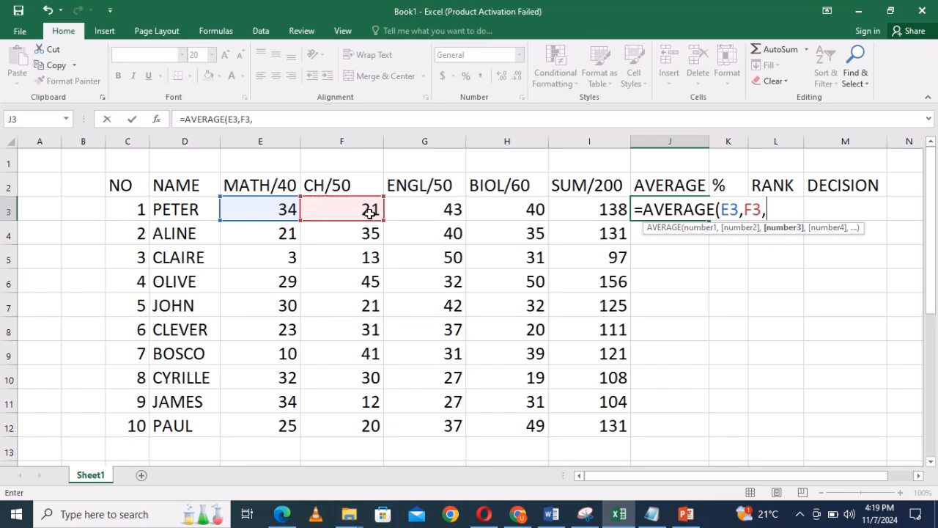
left_click(452, 210)
type(",")
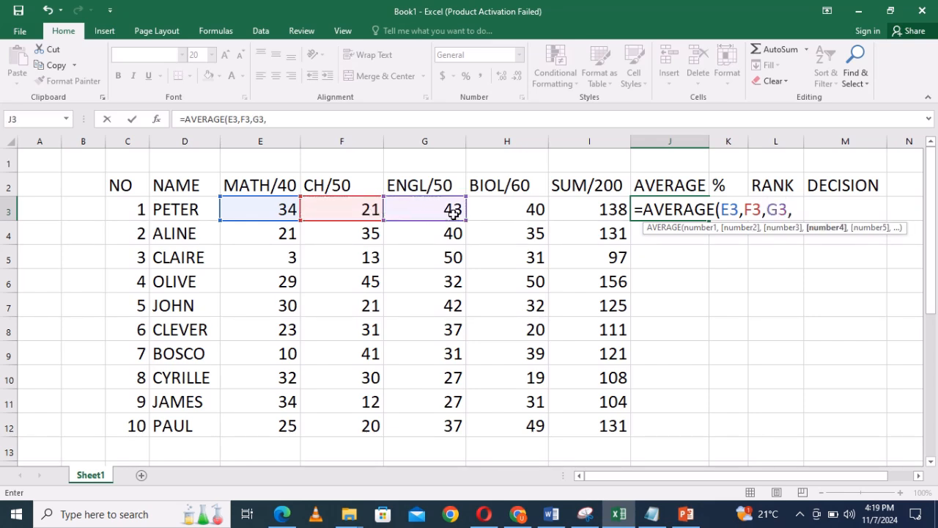
left_click(532, 211)
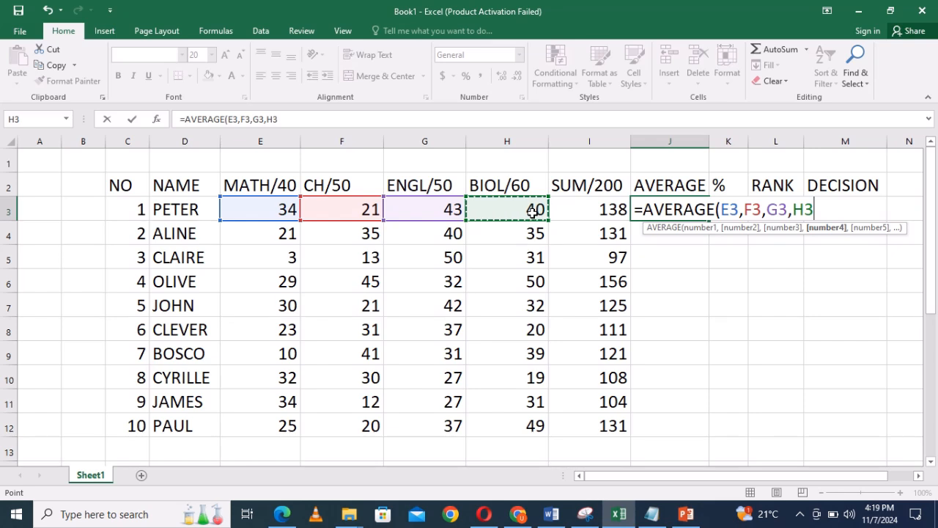
type(")")
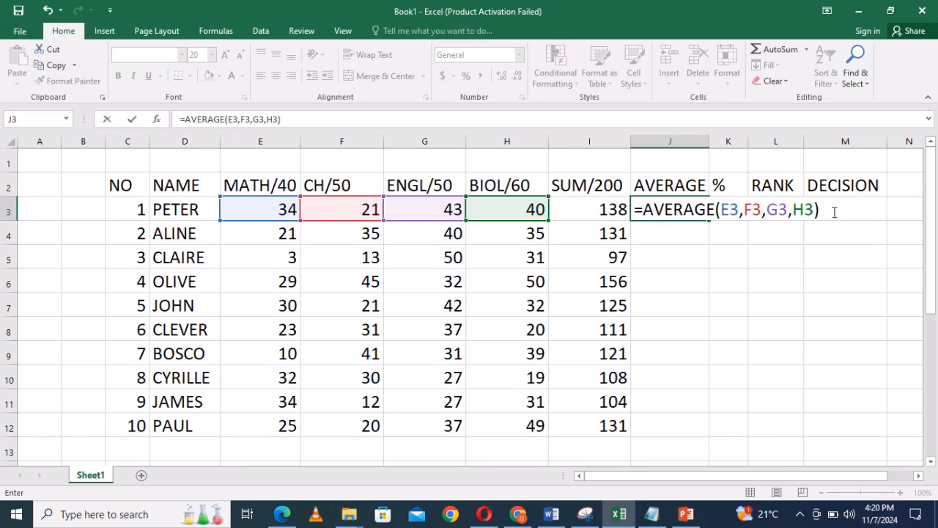
key("Return")
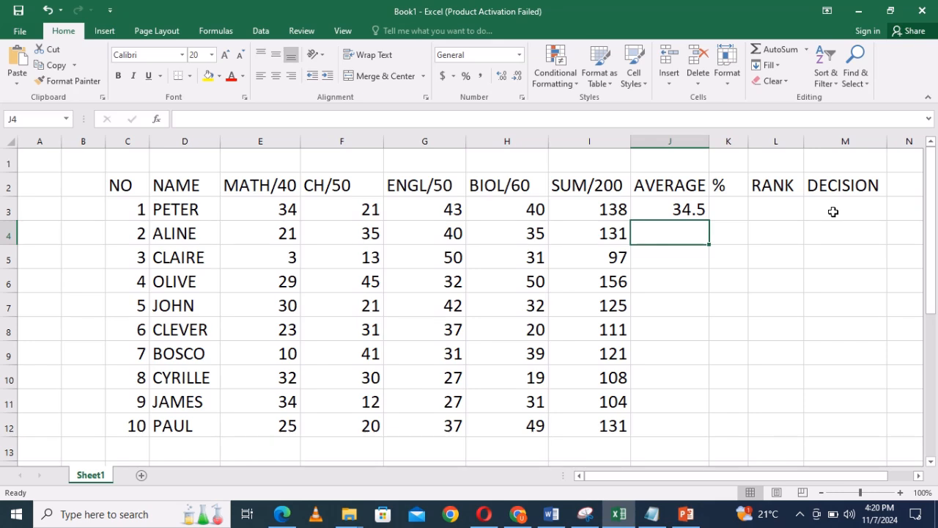
Fill the AVERAGE formula from J3 down through J12 for all ten students.
left_click(680, 209)
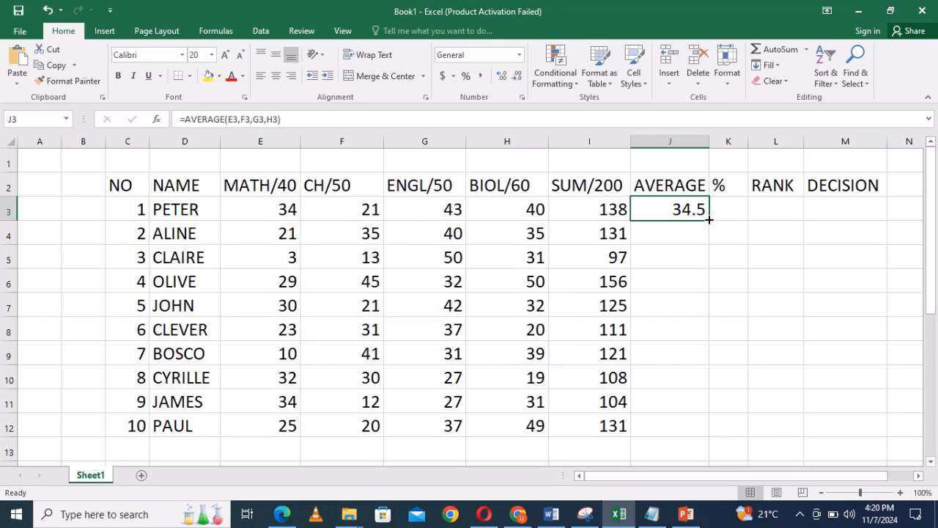
left_click_drag(709, 219, 707, 429)
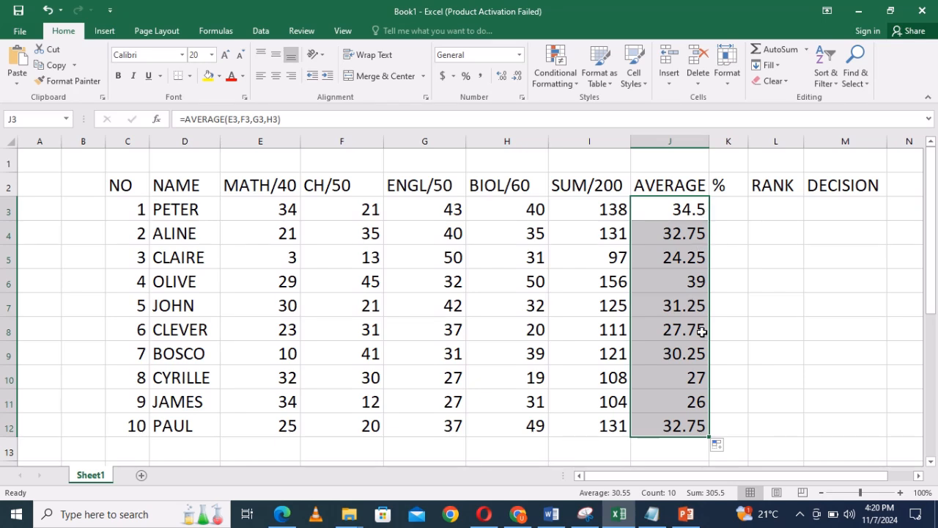
left_click(725, 292)
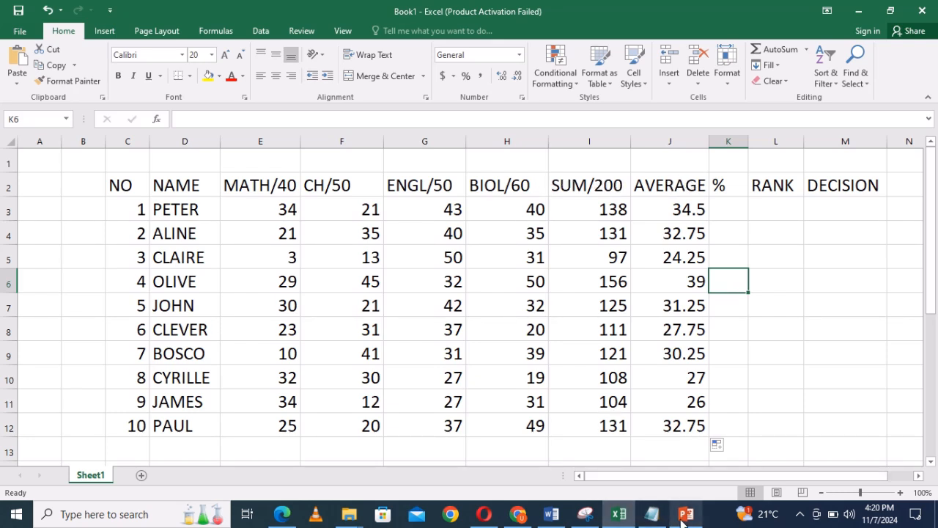
Switch to the Notepad outline to review the lesson topics, and return to the Excel marks sheet.
left_click(651, 513)
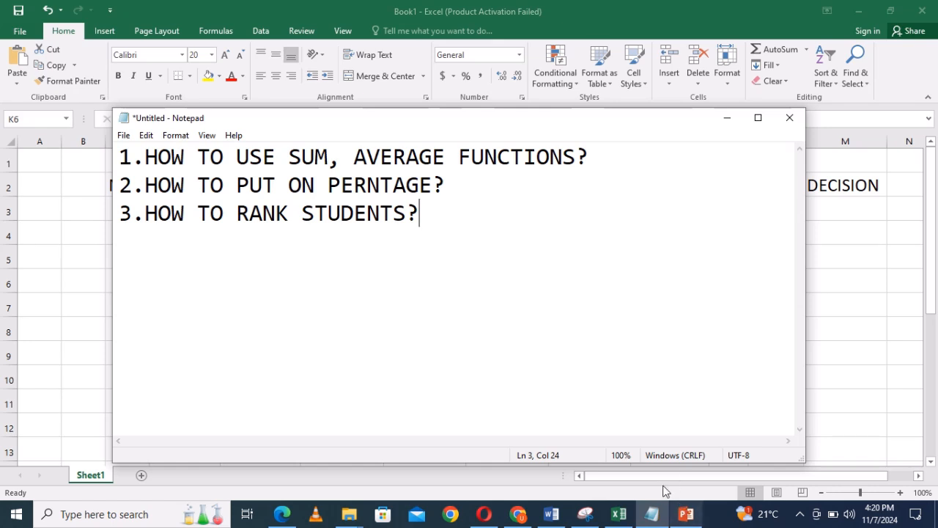
left_click(618, 518)
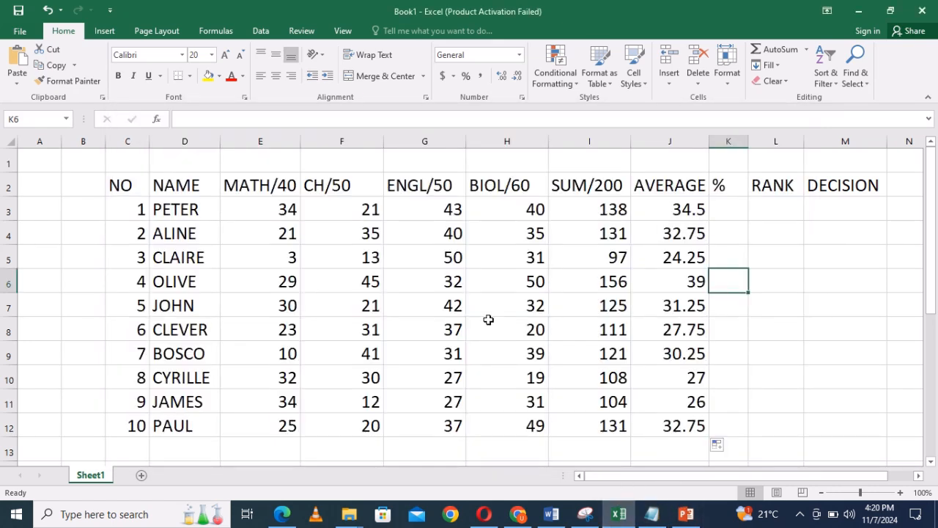
Write the percentage formula =(I3*100/200) in K3, based on the first student's sum.
left_click(722, 211)
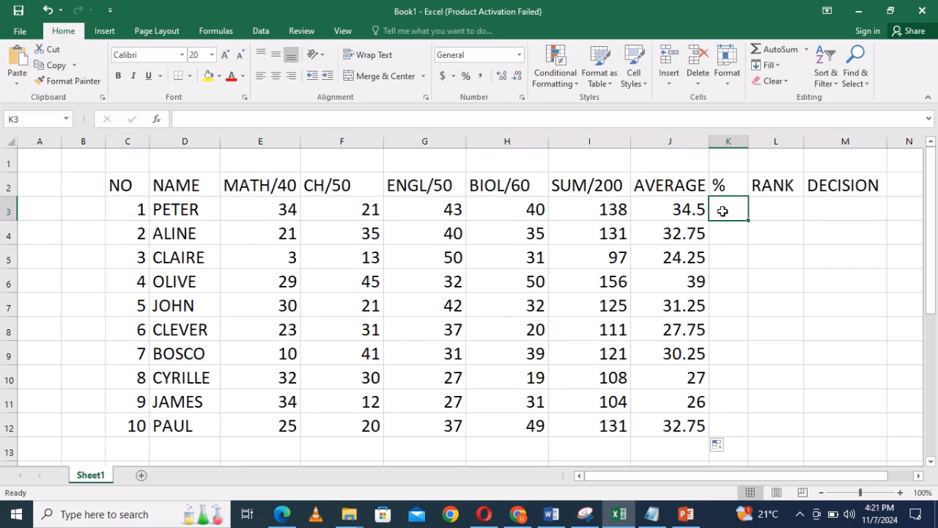
type("=")
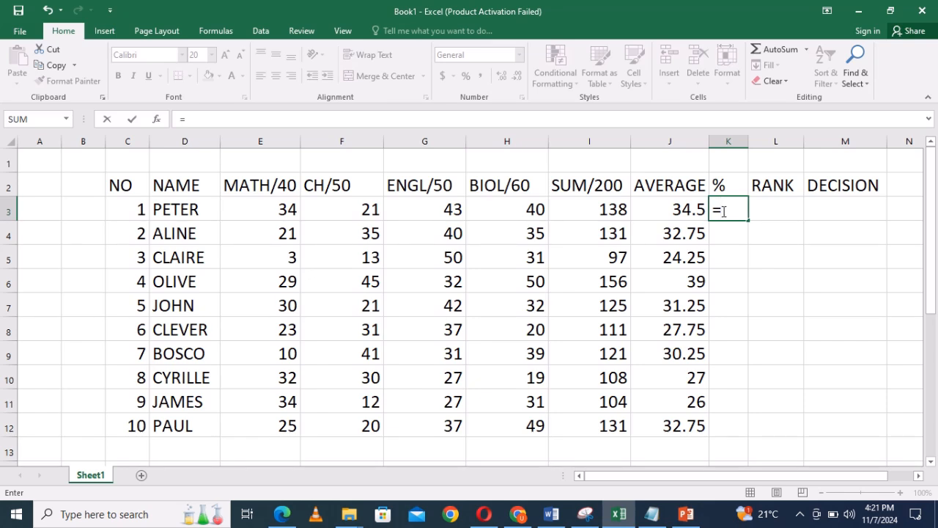
type("(")
left_click(612, 209)
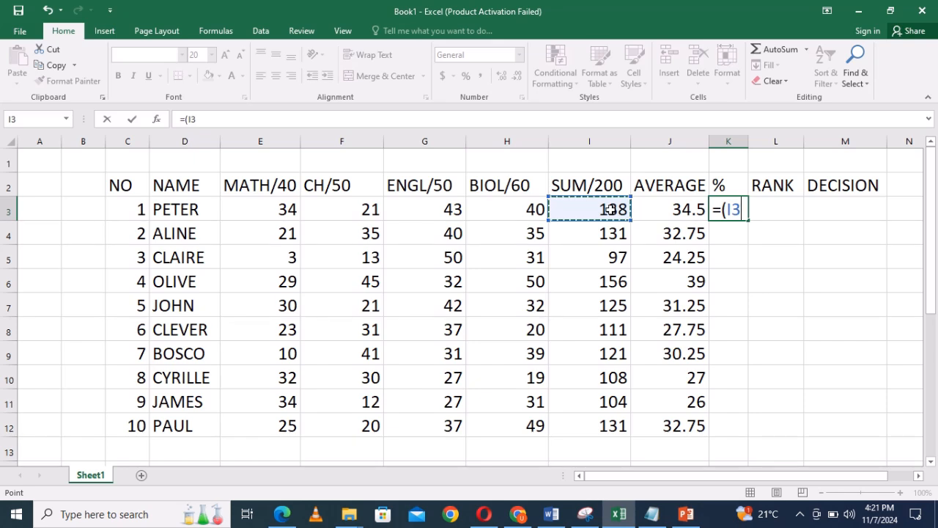
type("*")
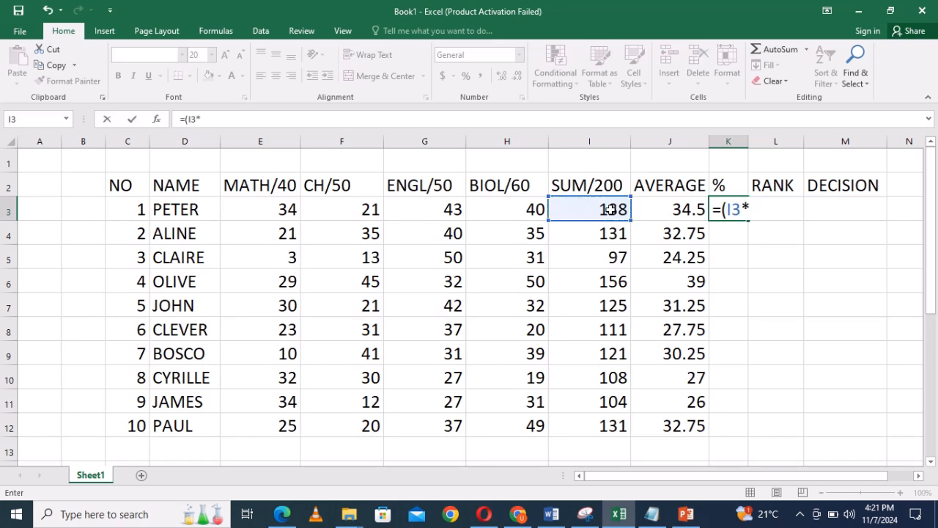
type("100/200")
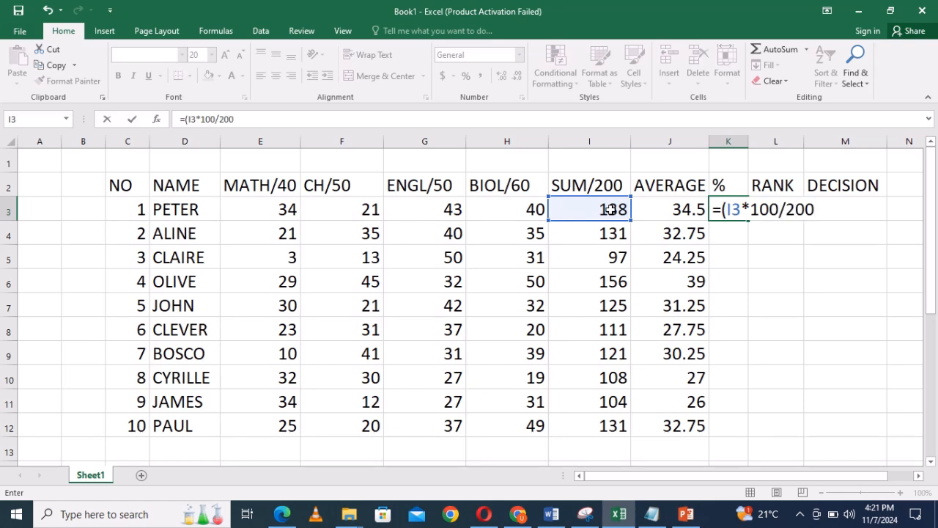
type(")")
Try replacing the asterisk in the K3 formula with X, and restore the asterisk.
left_click(750, 209)
key("BackSpace")
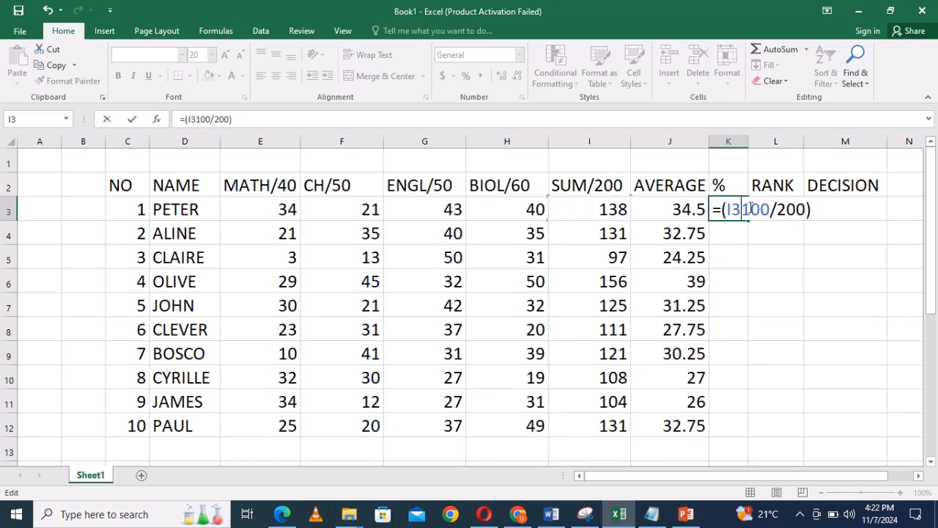
type("X")
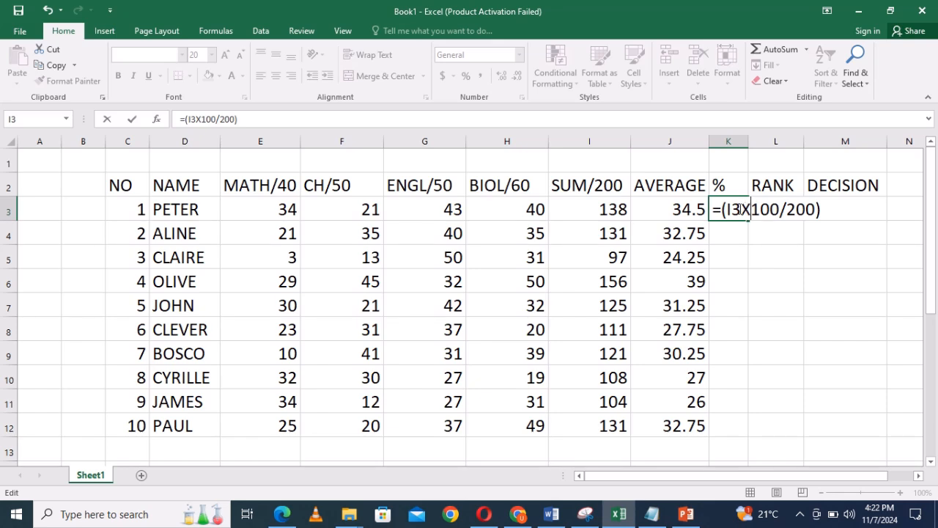
key("BackSpace")
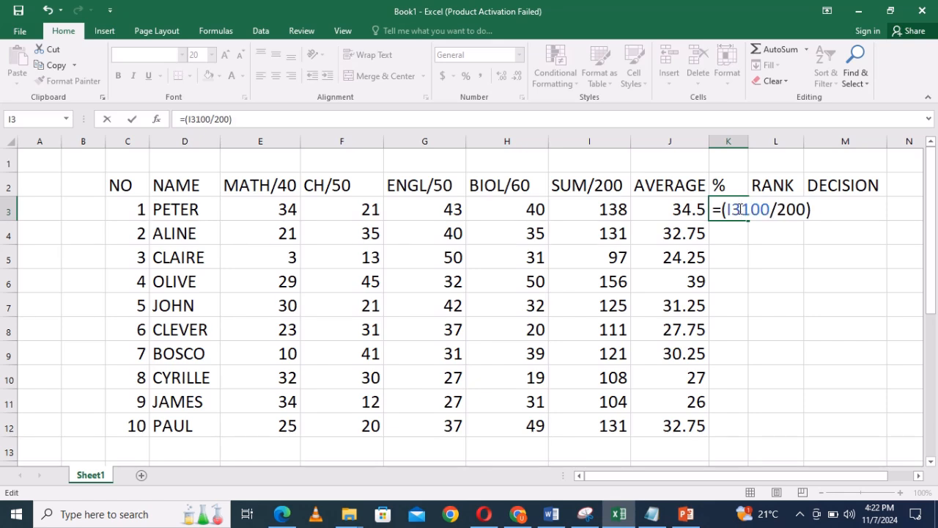
type("*")
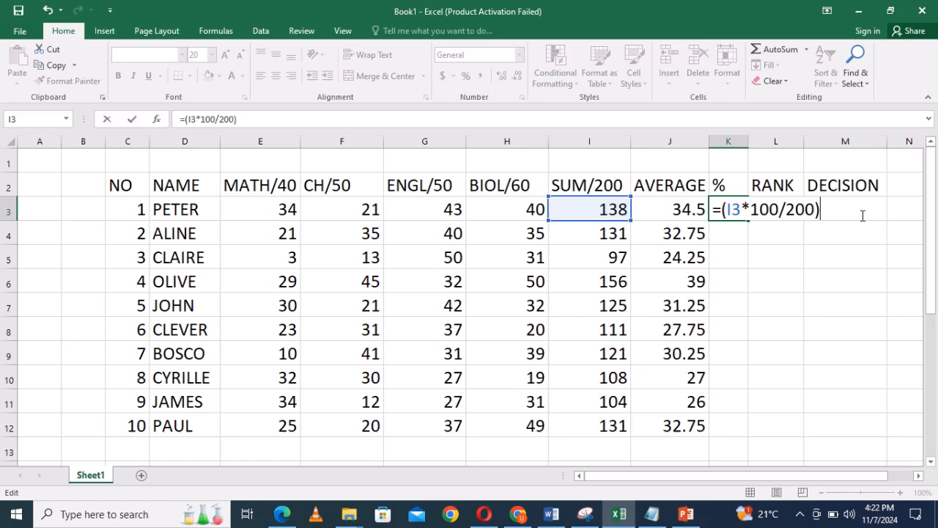
Commit the percentage formula in K3 and fill it down through K12 for all ten students.
key("Return")
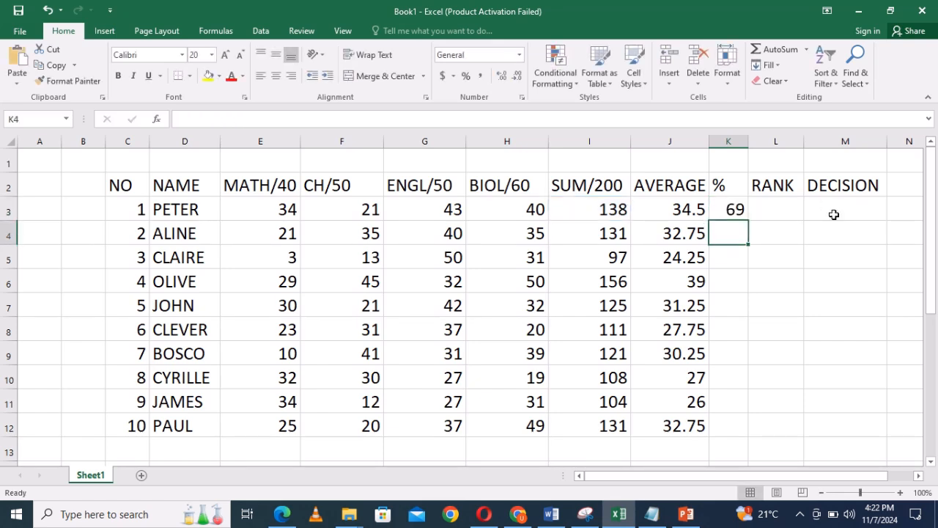
left_click(735, 210)
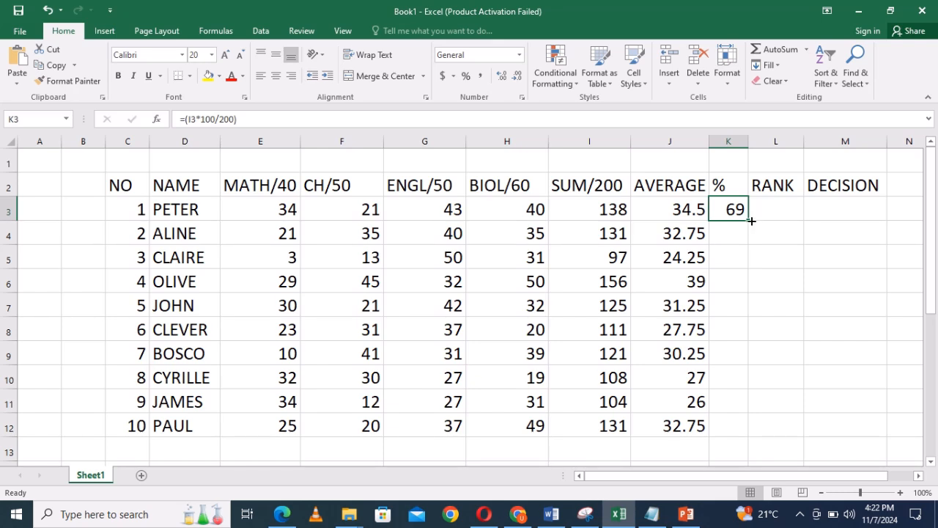
left_click(748, 221)
left_click_drag(748, 220, 758, 428)
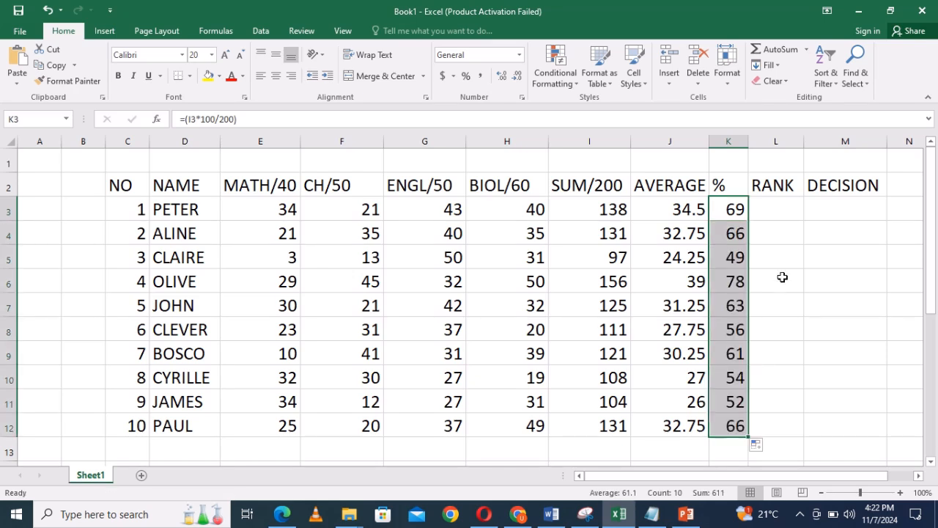
left_click(769, 211)
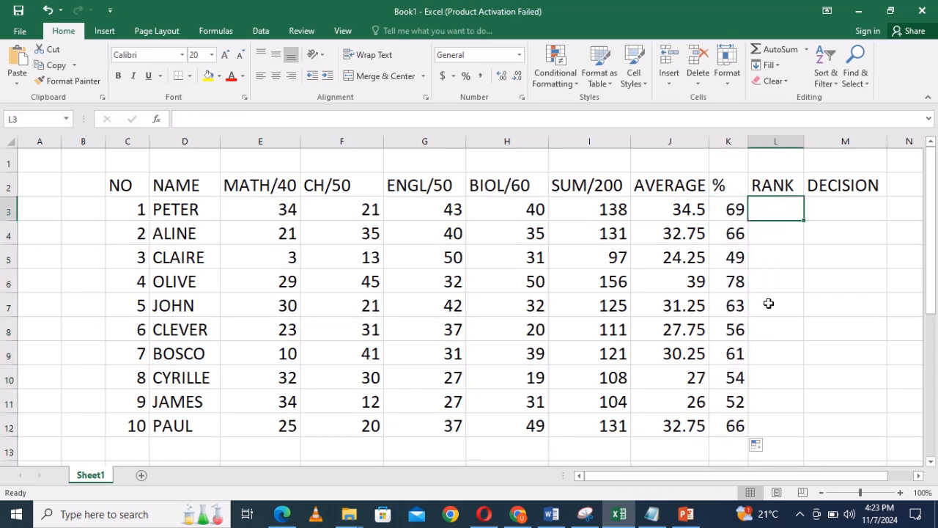
Give the whole percentage column K a standard yellow fill.
left_click(730, 140)
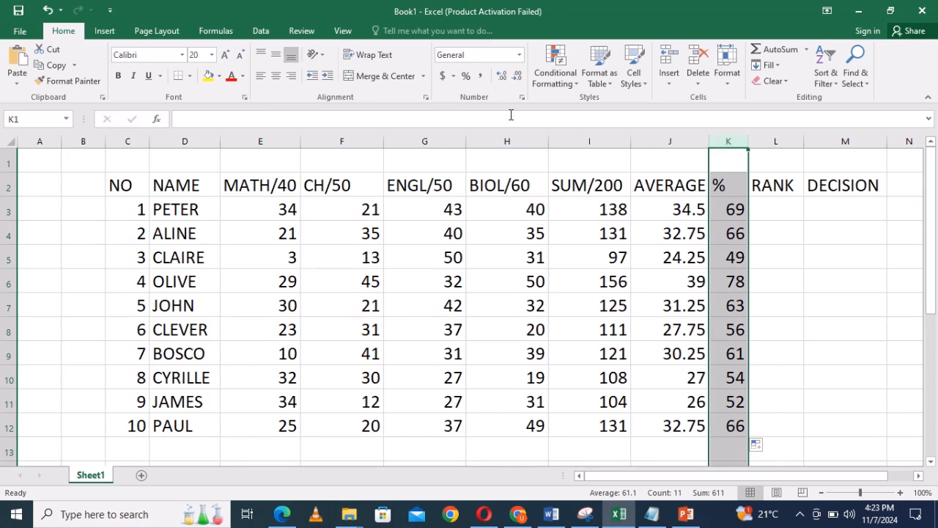
left_click(217, 77)
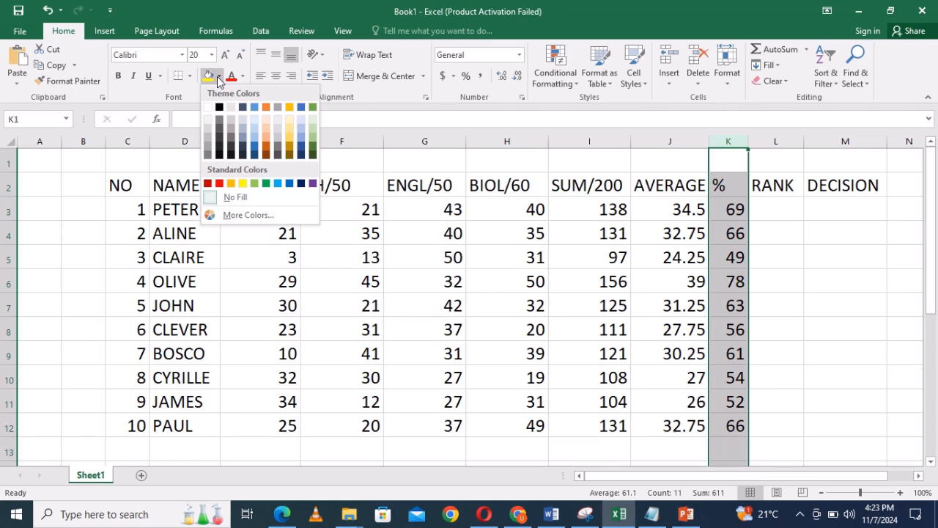
left_click(243, 184)
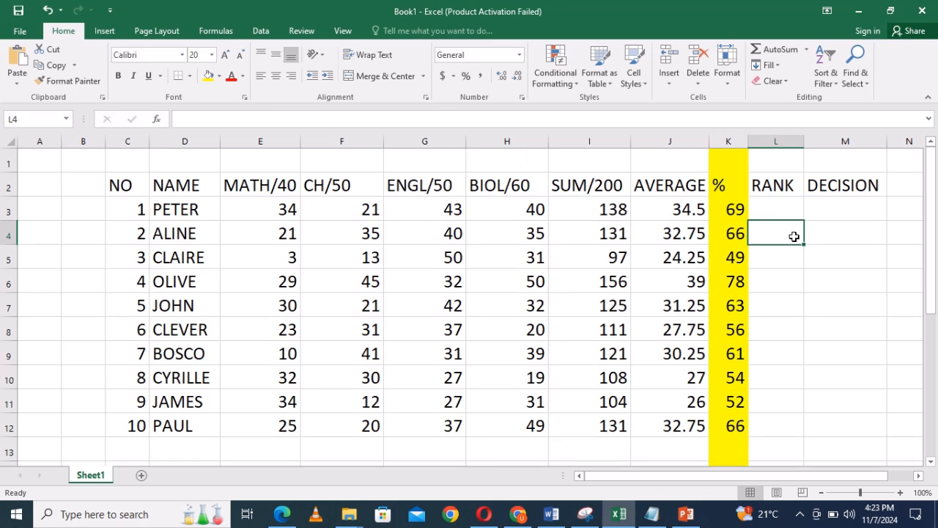
Give the whole SUM/200 column I a blue theme color fill.
left_click(586, 140)
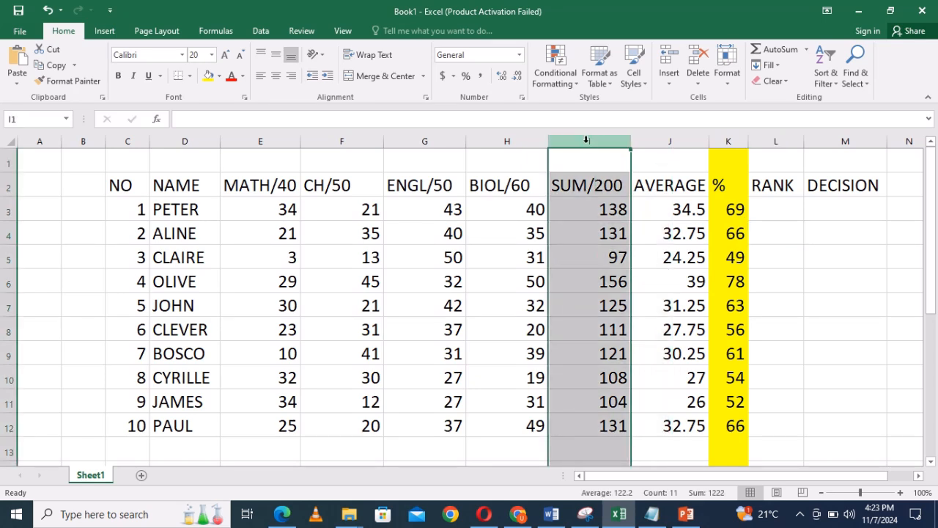
left_click(220, 76)
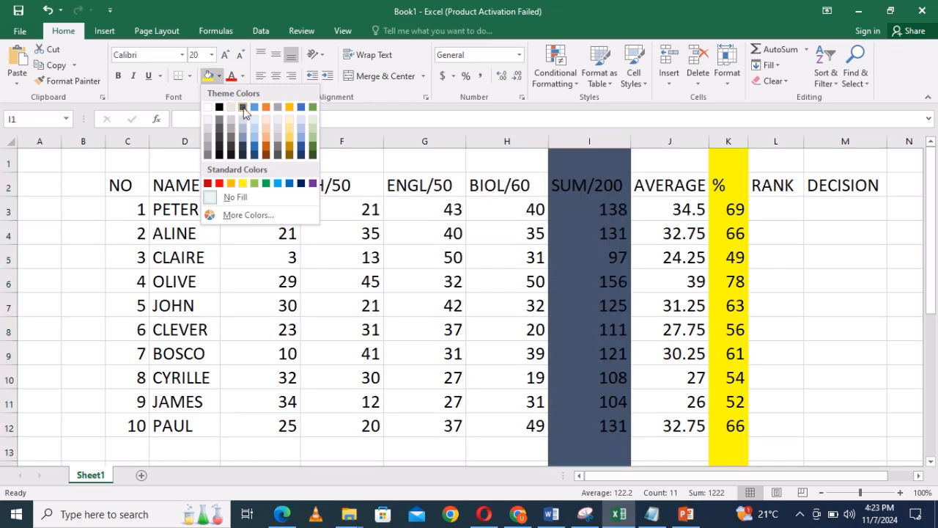
left_click(254, 107)
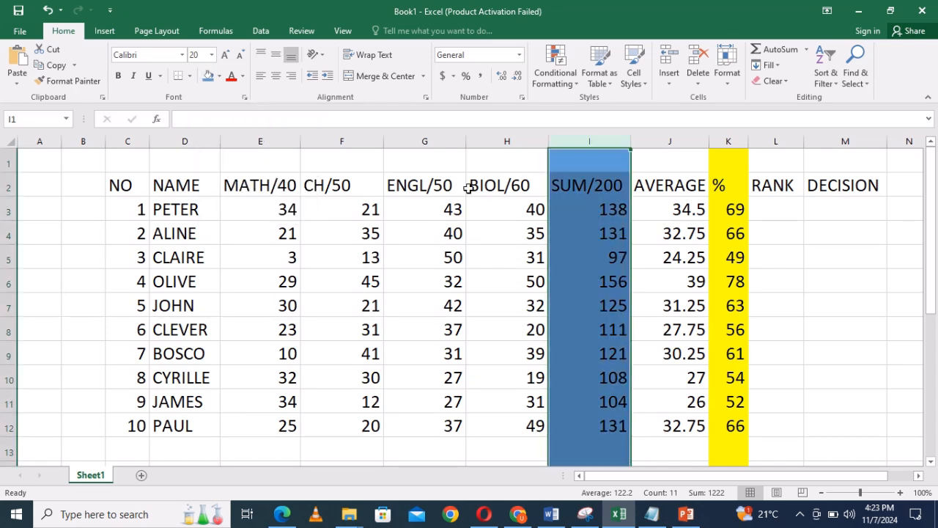
left_click(682, 266)
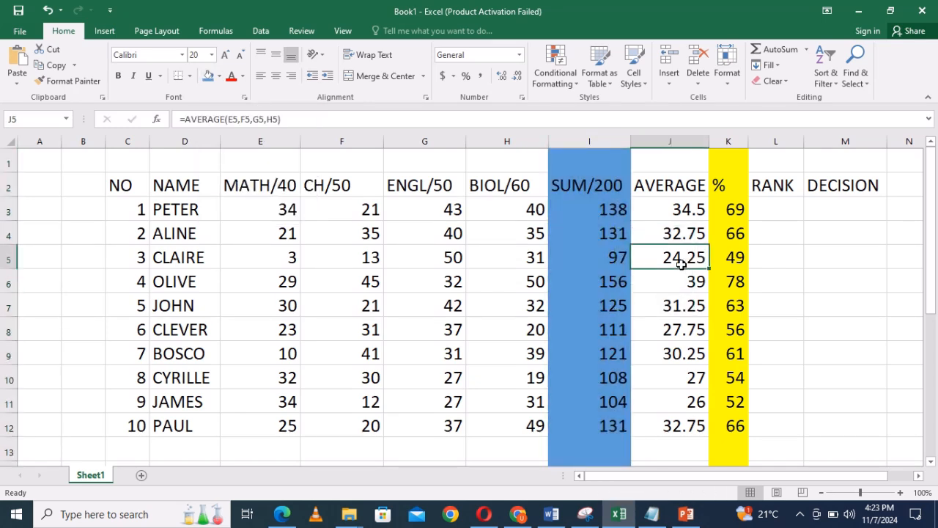
Try ranking the first student's percentage by entering =RANK(K3:K12,K3:K12) in L3 with relative references.
left_click(778, 213)
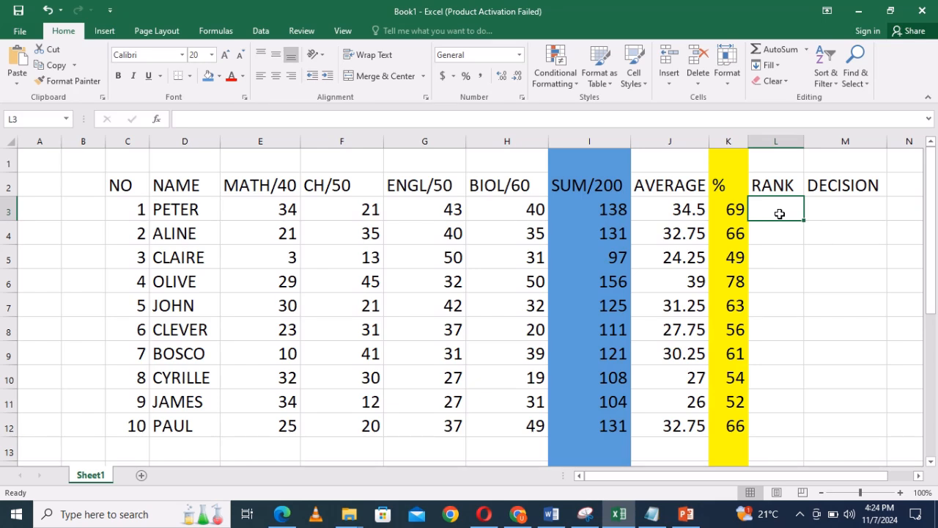
type("=")
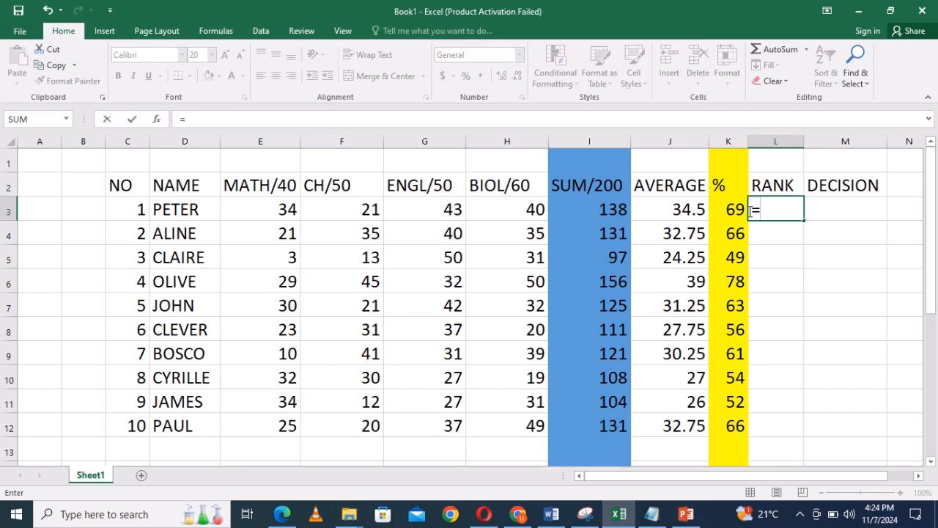
type("RANK")
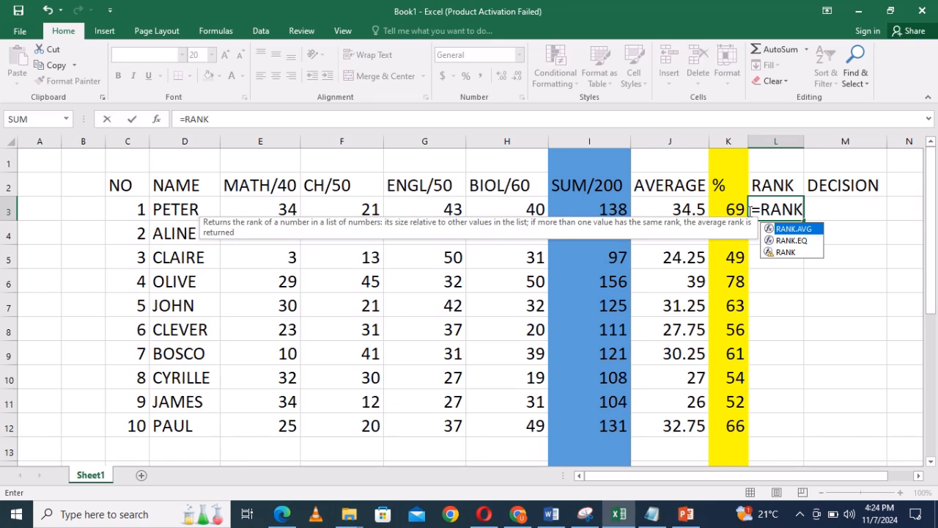
type("(")
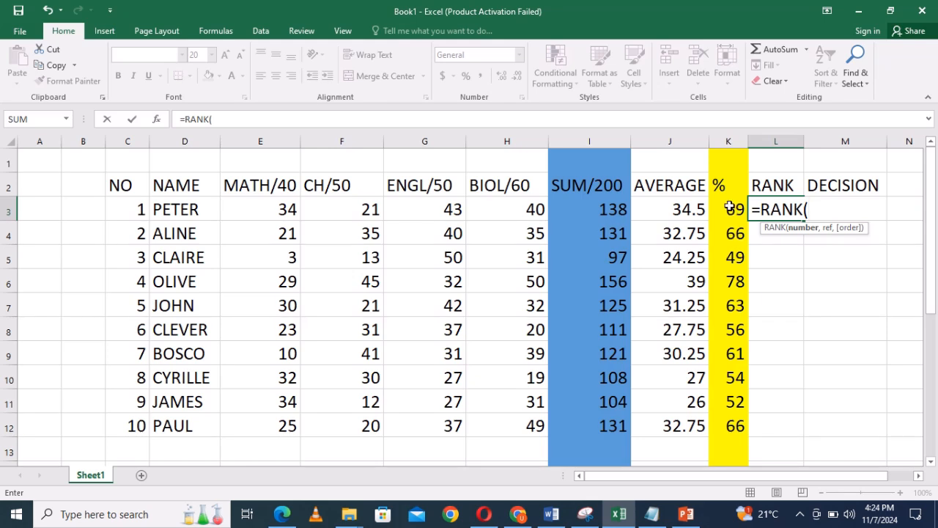
left_click_drag(730, 208, 732, 422)
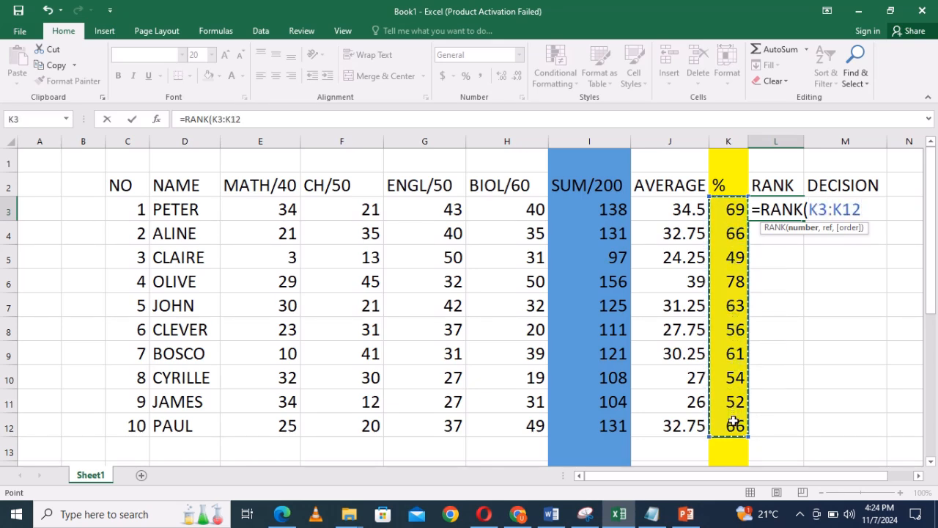
type(",")
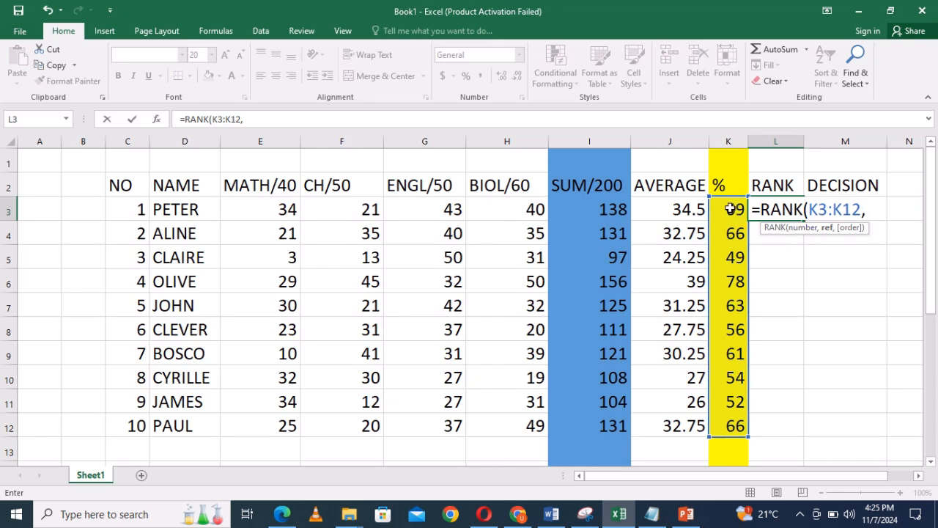
left_click_drag(731, 209, 731, 425)
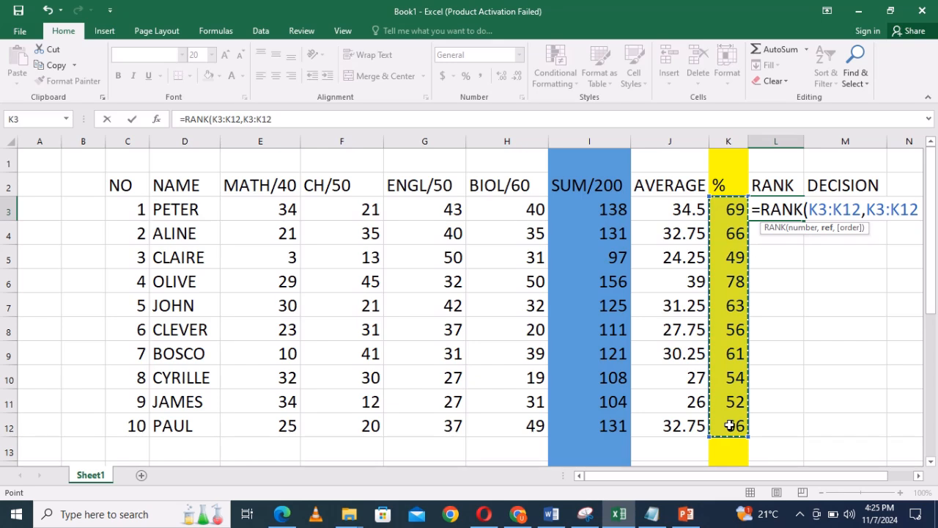
type(")")
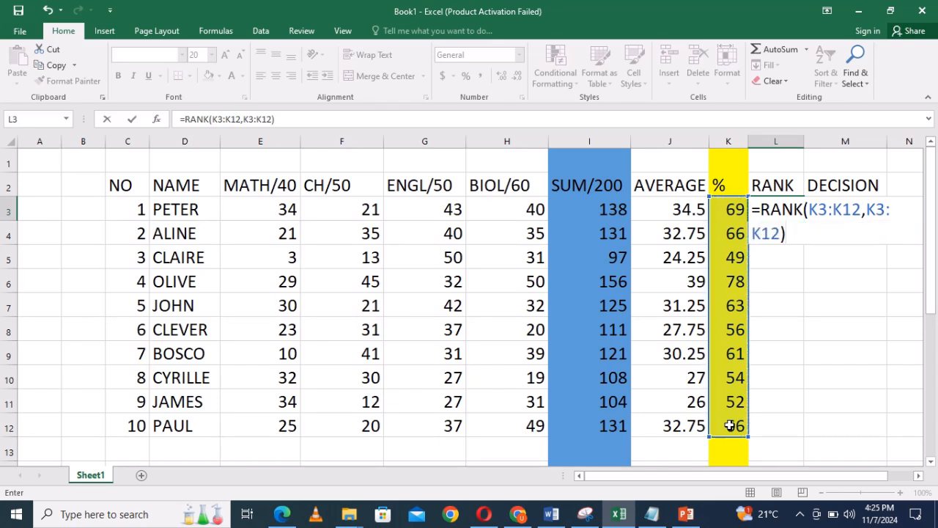
key("Return")
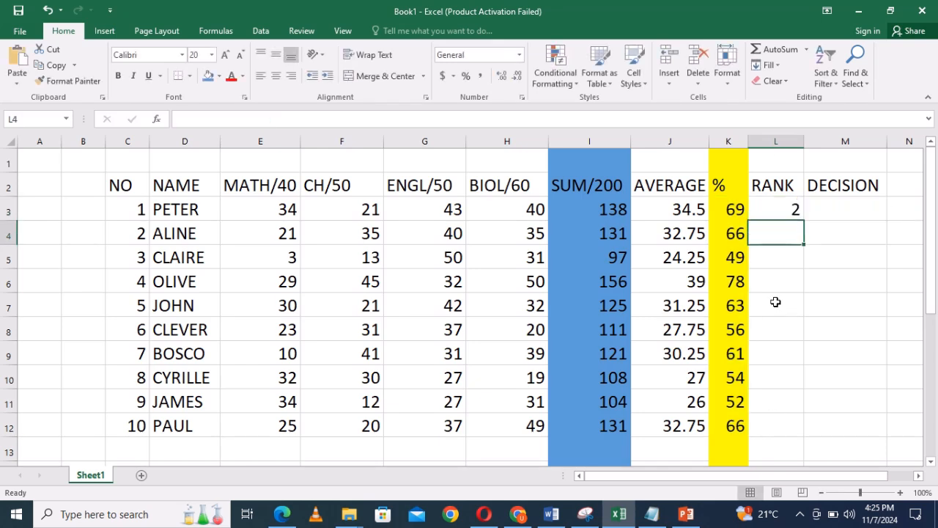
Fill the relative rank formula from L3 down through L12, and clear the contents of L3:L12.
left_click(785, 212)
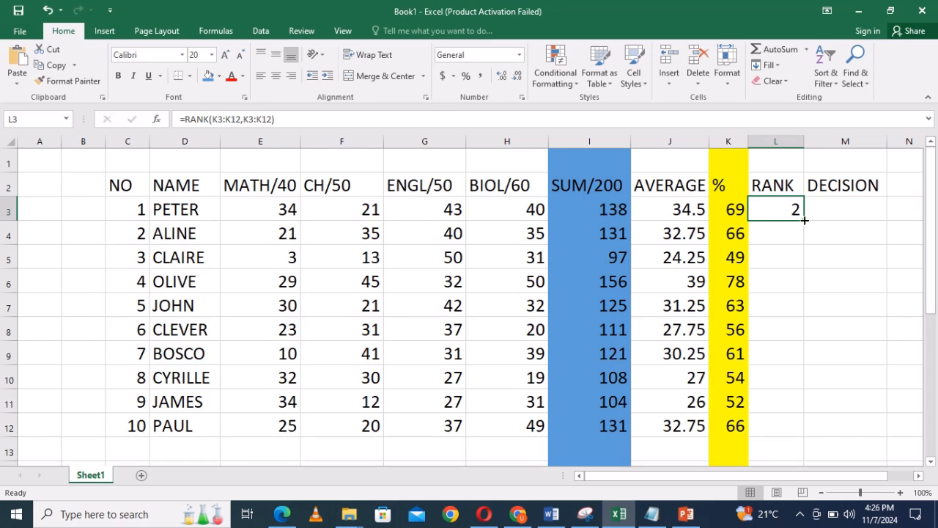
left_click_drag(804, 220, 804, 430)
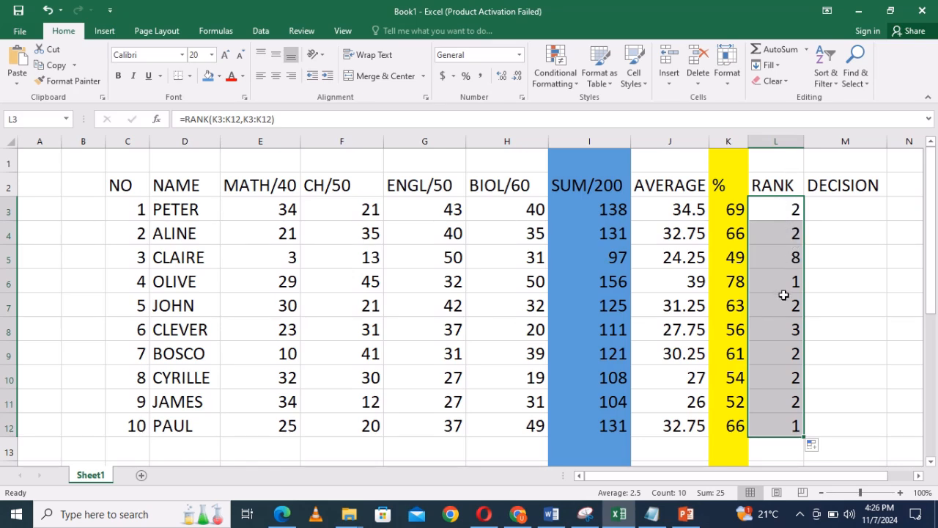
left_click(785, 79)
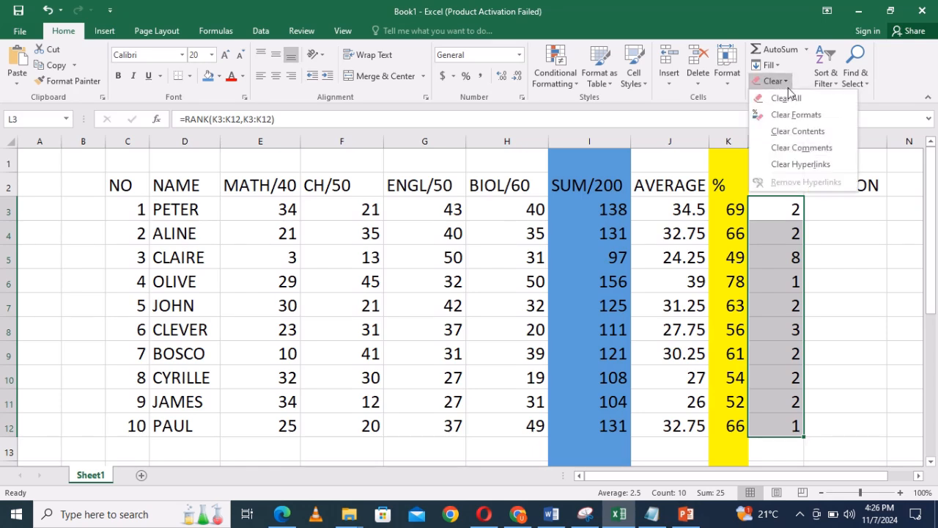
left_click(797, 131)
Write the rank formula =RANK(K3:K12,K3:K12) in L3, using the percentage column for both arguments.
left_click(773, 212)
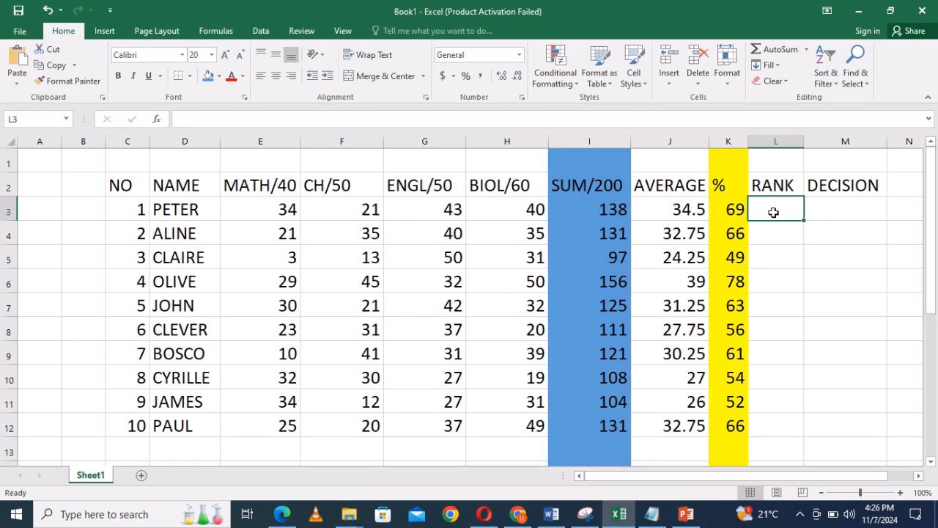
type("=")
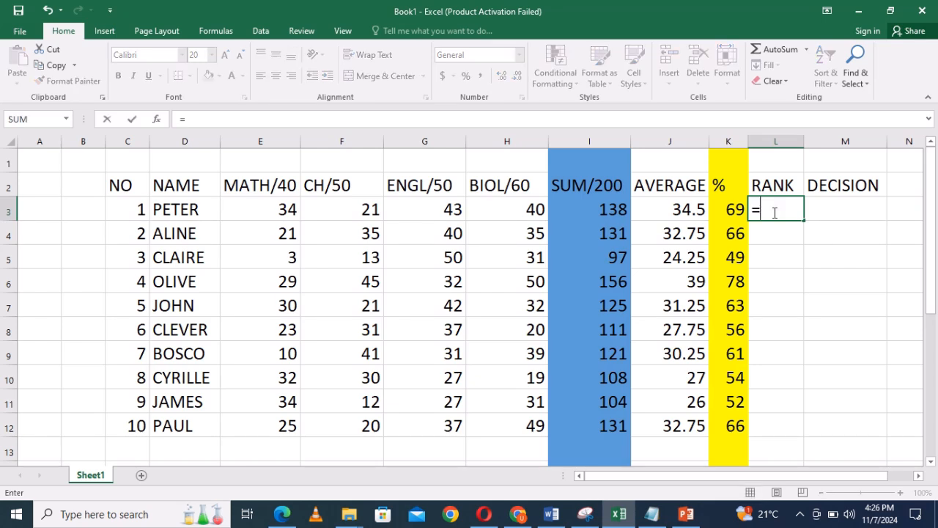
type("AN")
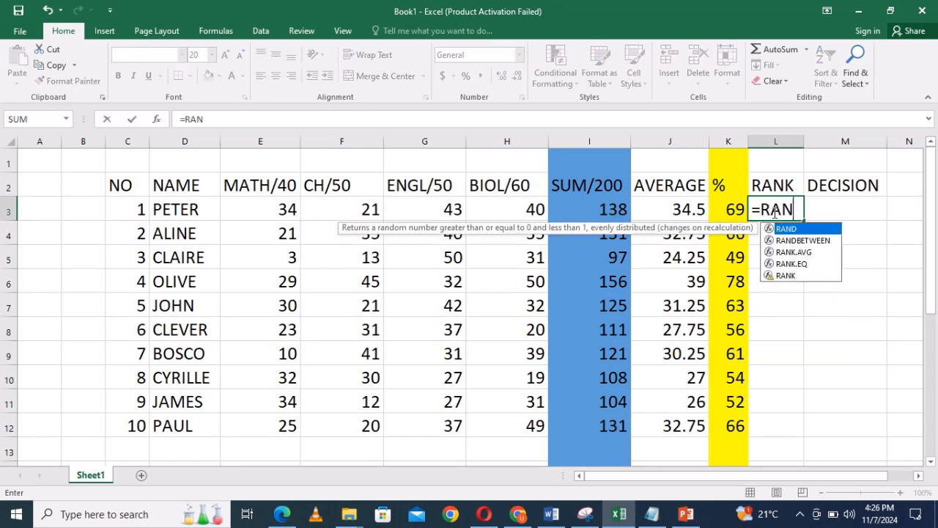
type("K(")
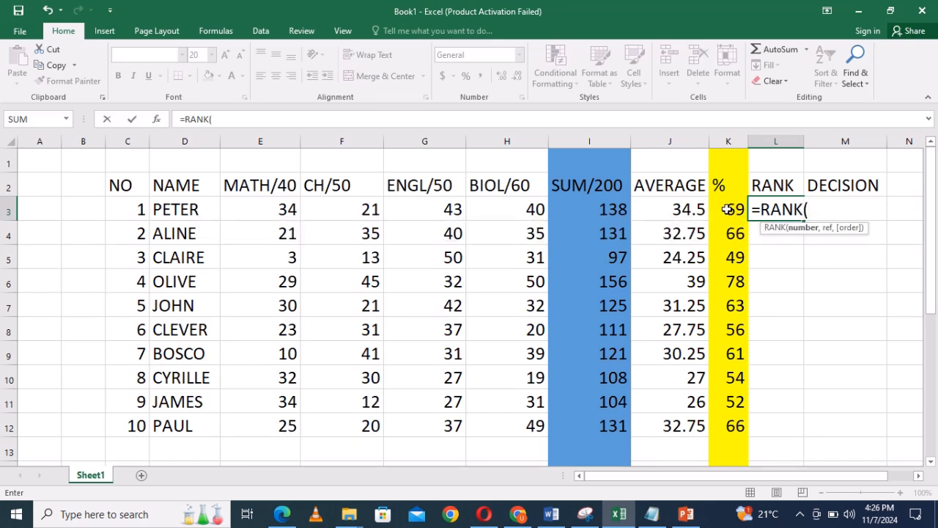
left_click_drag(728, 209, 737, 418)
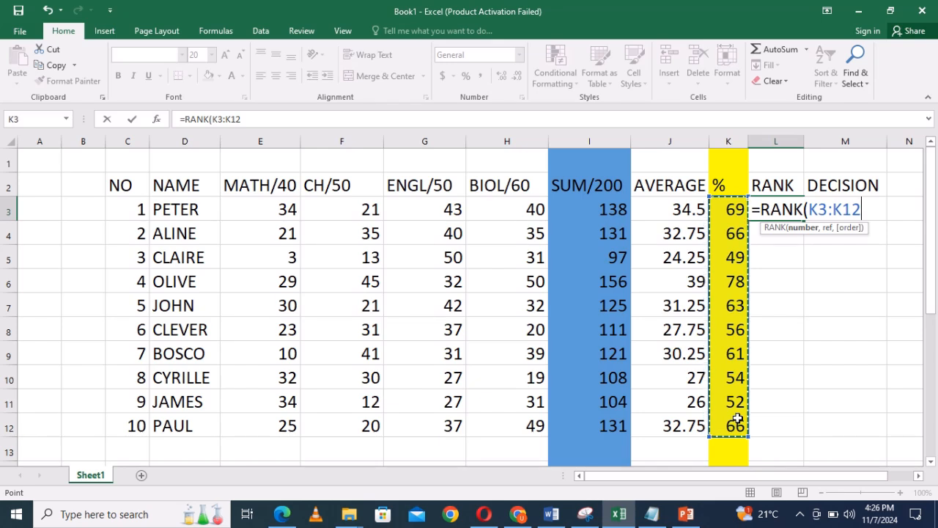
type(",")
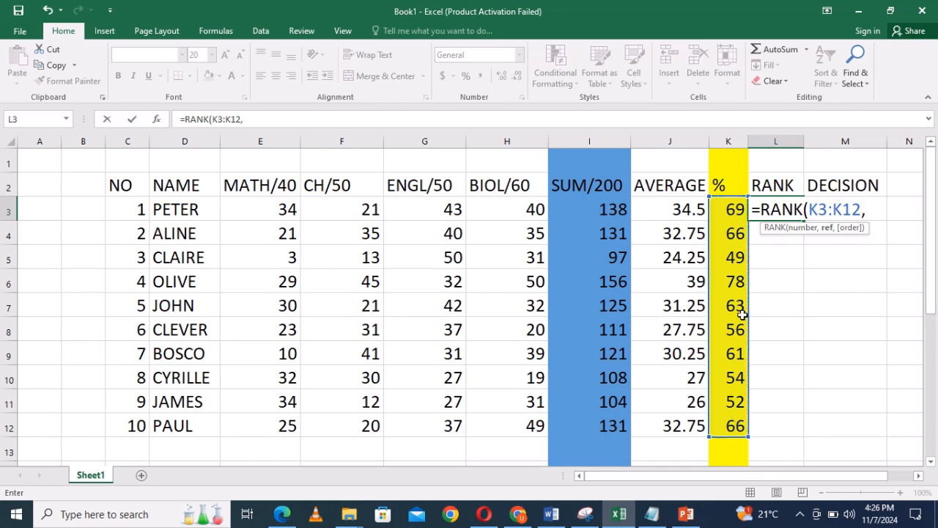
left_click(730, 209)
left_click_drag(731, 210, 733, 423)
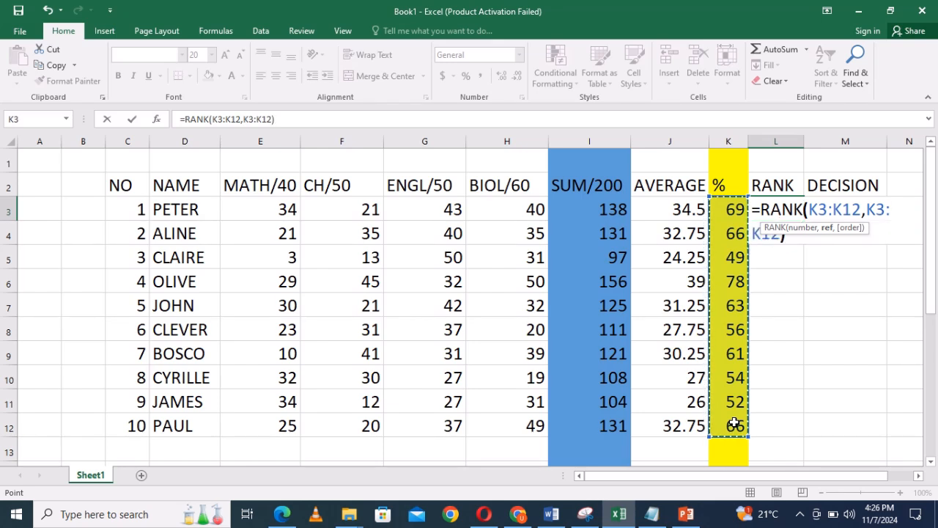
type(")")
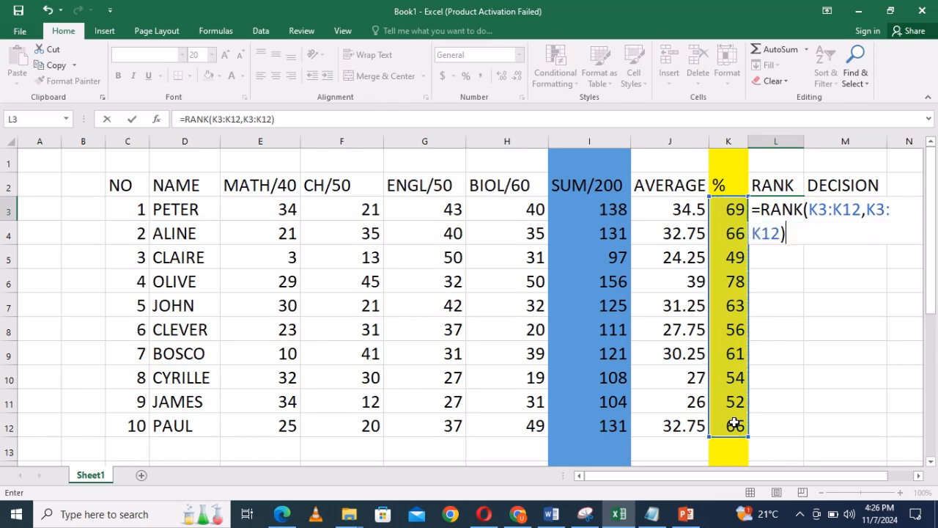
Make the formula's second range absolute so that L3 contains =RANK(K3:K12,$K$3:$K$12), and commit it.
left_click(865, 210)
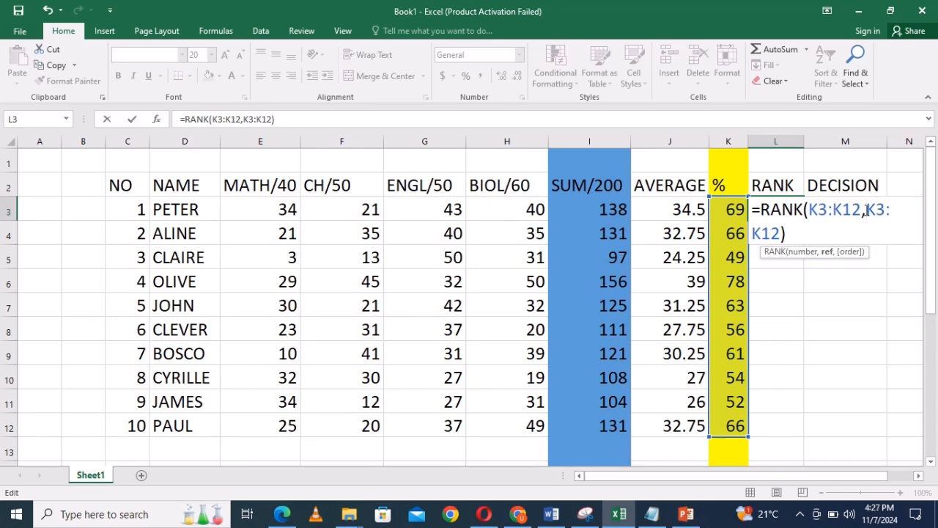
type("$")
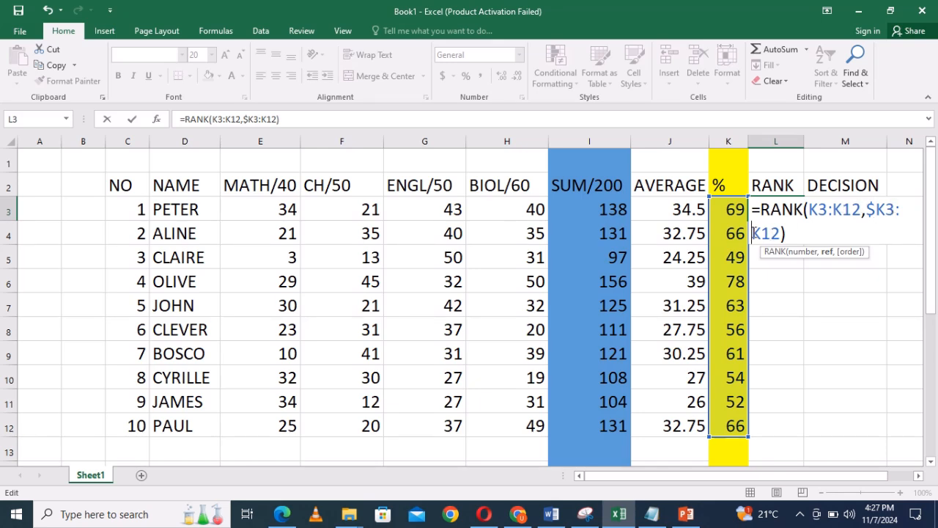
left_click(753, 233)
type("$")
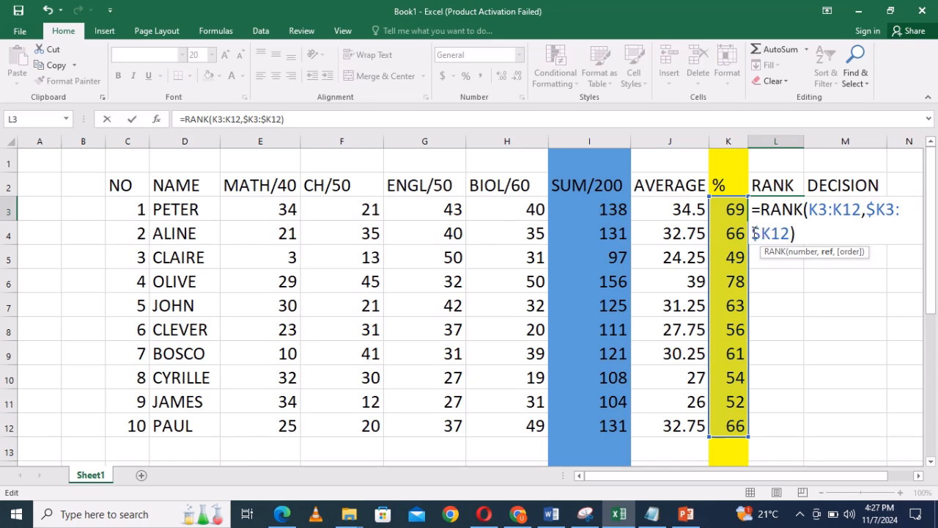
left_click(803, 233)
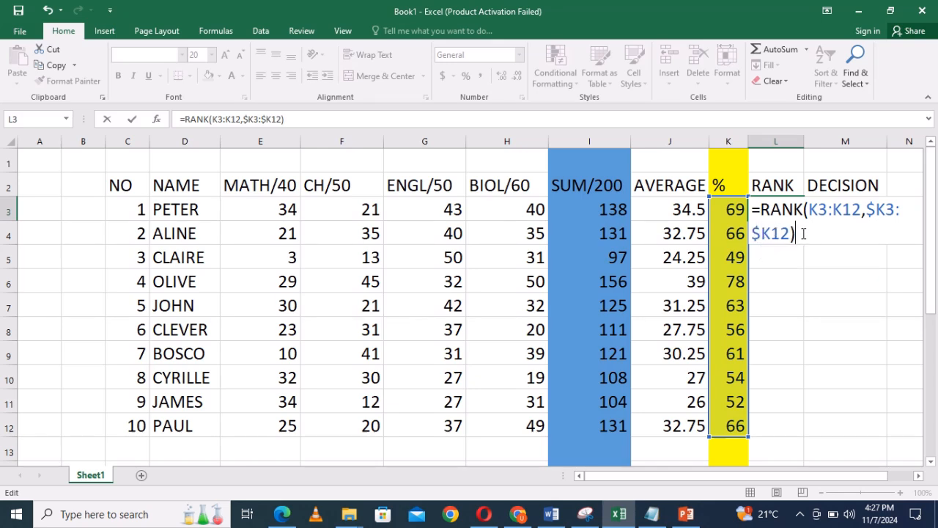
left_click(770, 234)
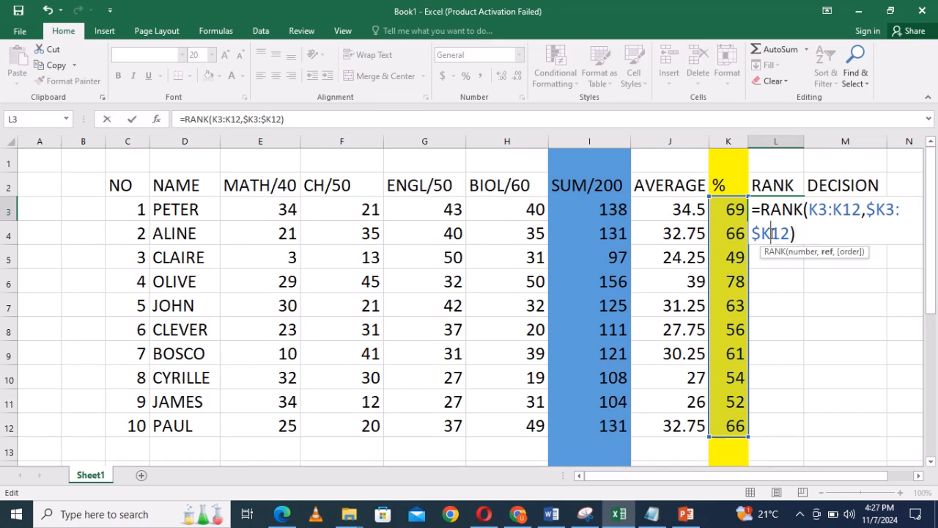
type("$")
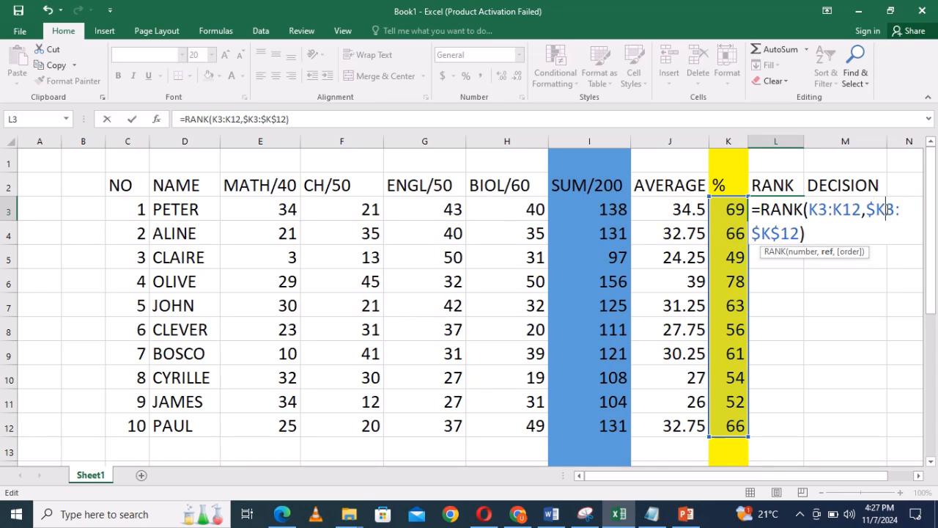
left_click(887, 210)
type("$")
left_click(806, 233)
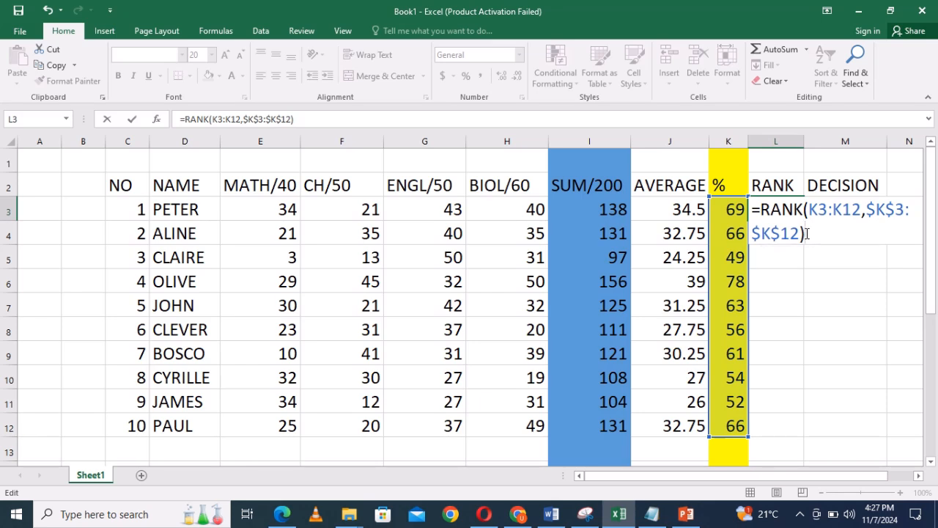
key("Return")
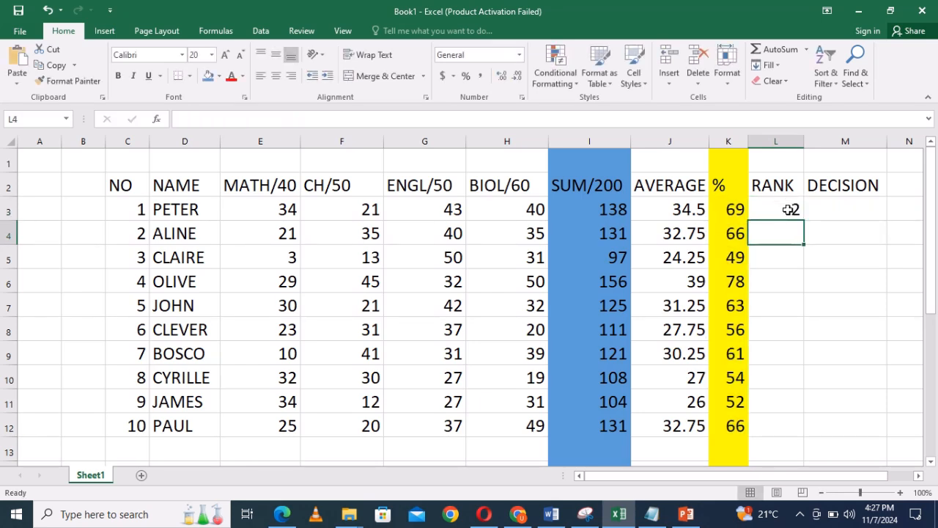
Fill the rank formula from L3 down through L12 for all ten students.
left_click(789, 209)
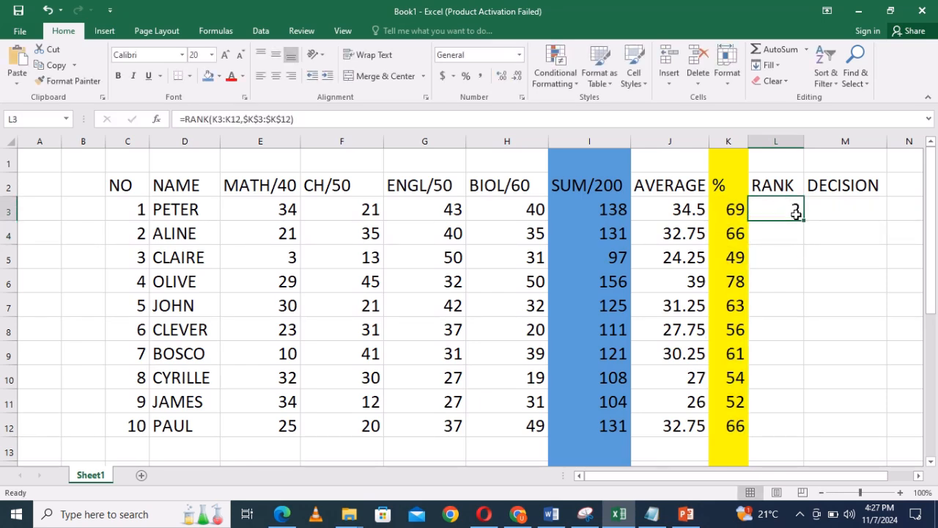
left_click_drag(804, 221, 809, 428)
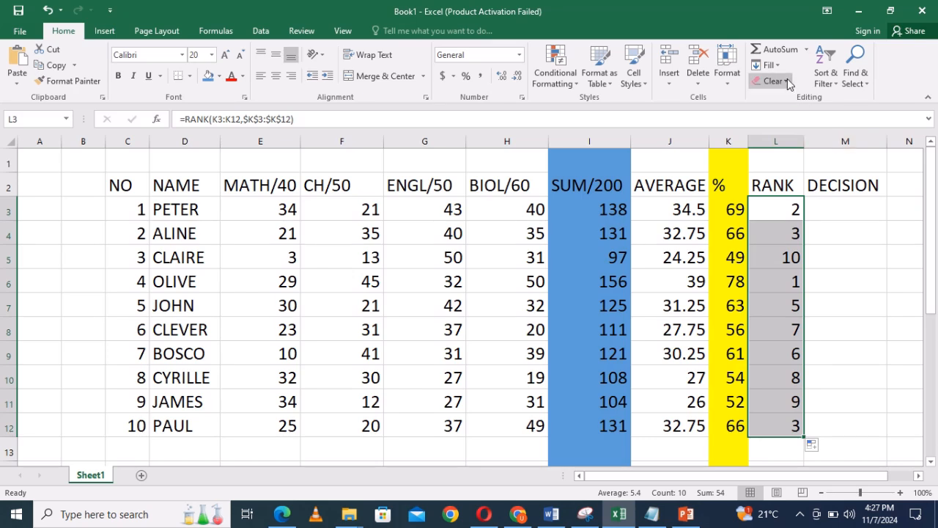
left_click(824, 228)
Clear the rank formulas from L4:L12, keeping only the first student's rank in L3.
left_click_drag(791, 232, 789, 423)
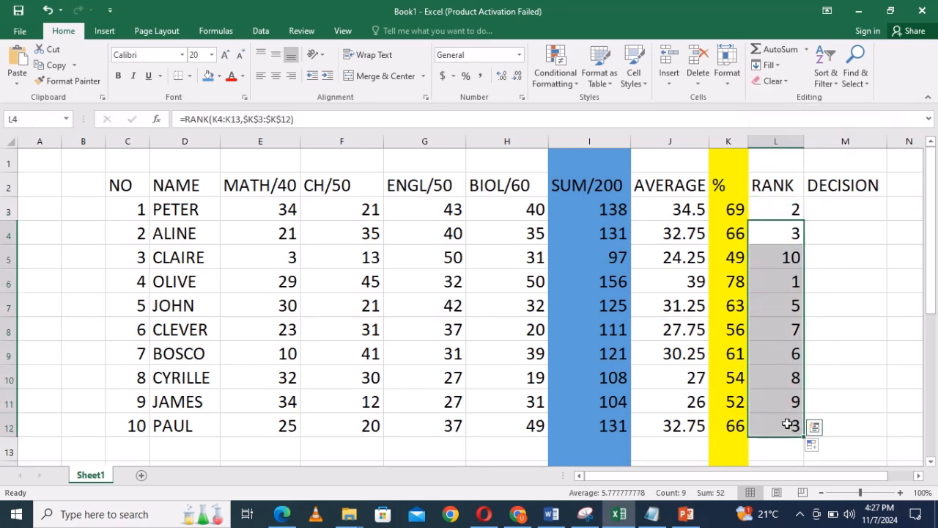
left_click(784, 82)
left_click(787, 132)
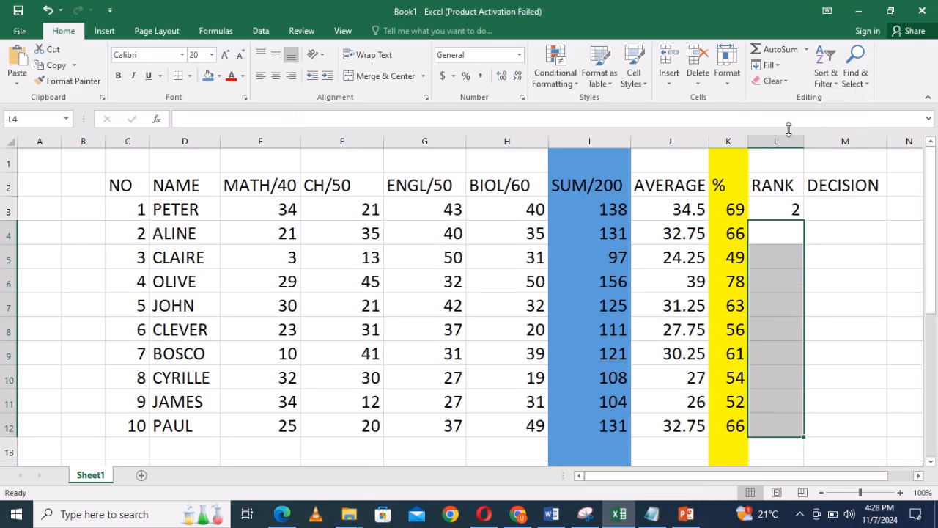
left_click(820, 207)
Remove all the dollar signs from the rank formula in L3 so that it reads =RANK(K3:K12,K3:K12), and commit it.
double_click(793, 210)
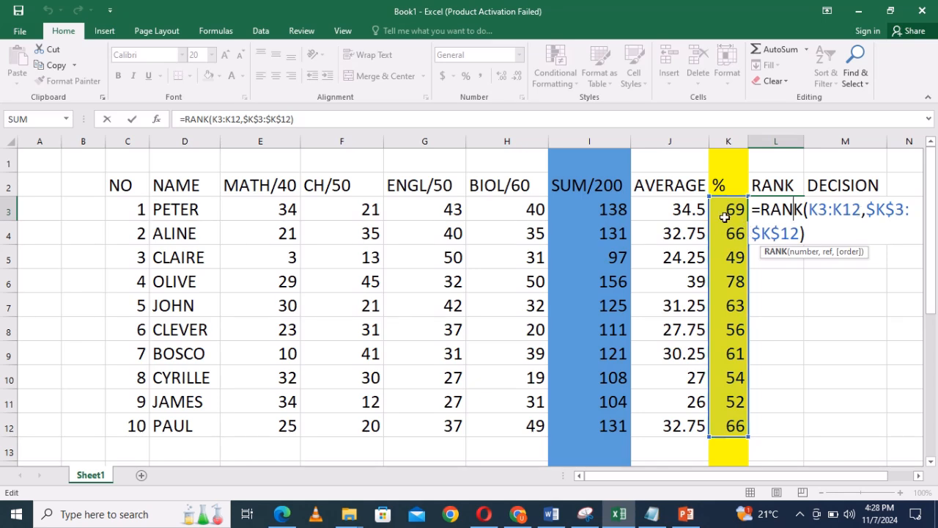
left_click(875, 210)
key("BackSpace")
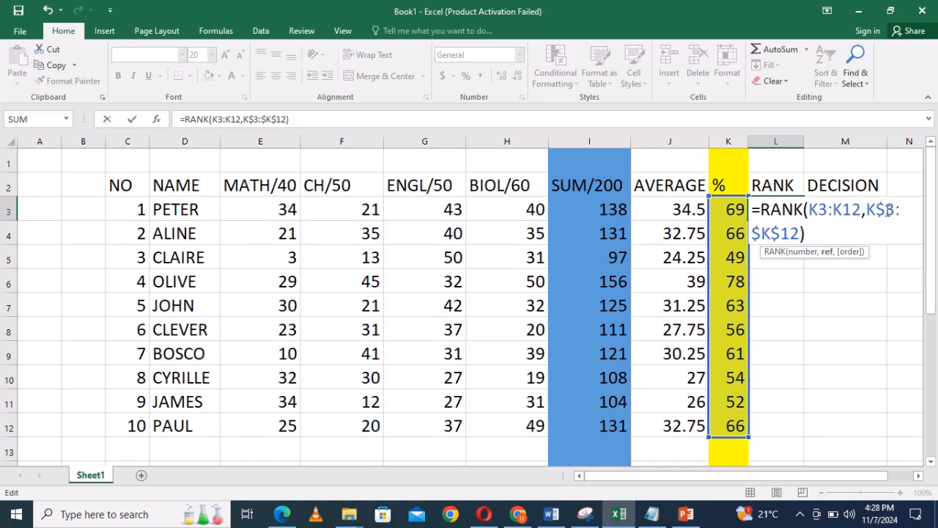
left_click(887, 210)
key("BackSpace")
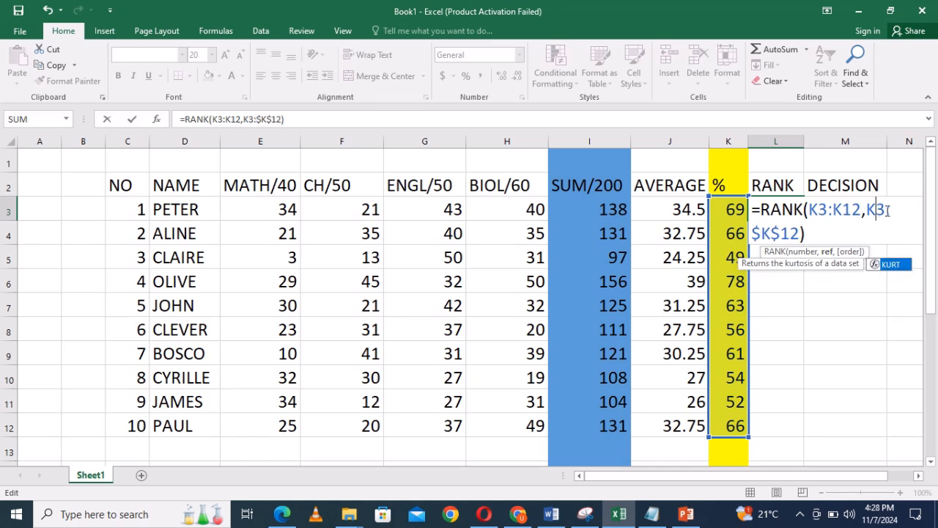
left_click(777, 233)
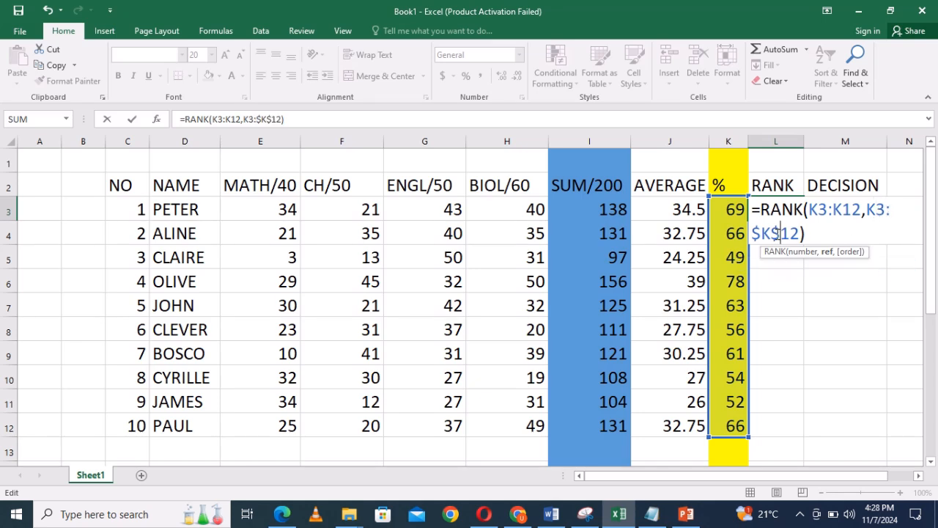
key("BackSpace")
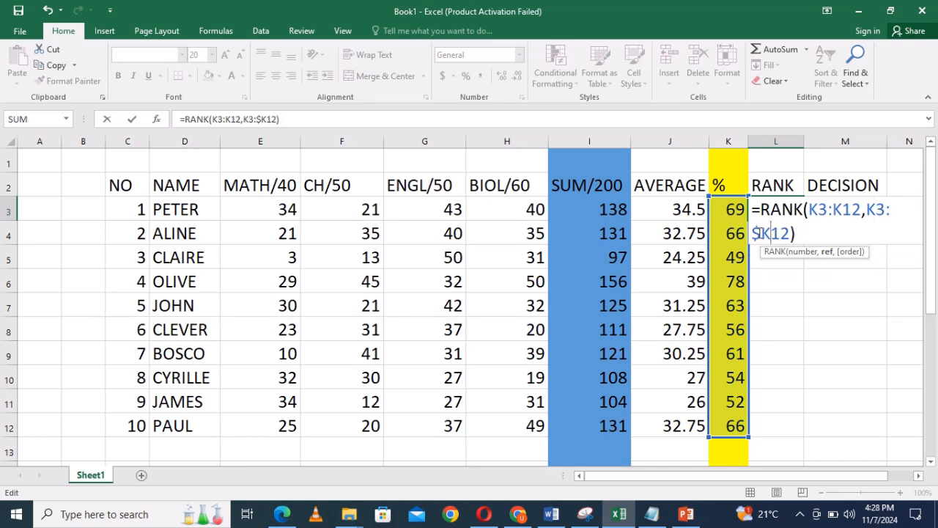
left_click(759, 233)
key("BackSpace")
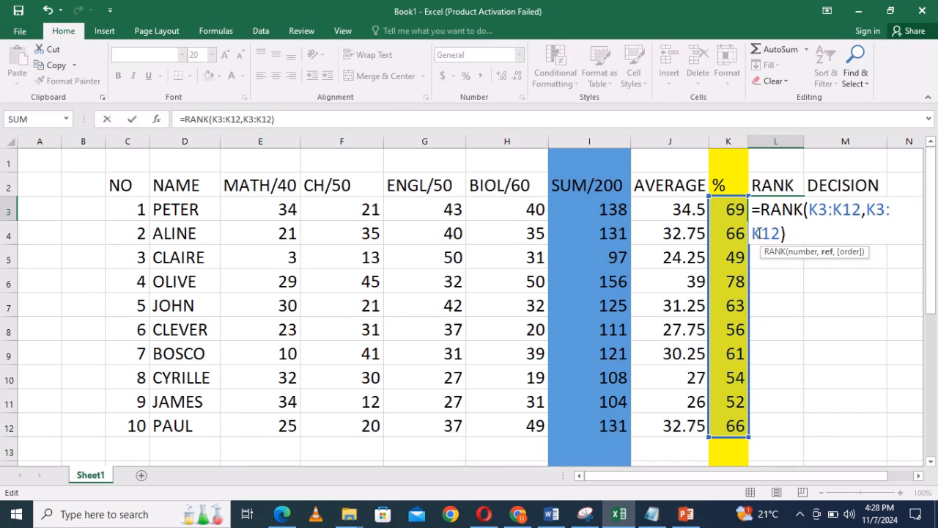
left_click(793, 232)
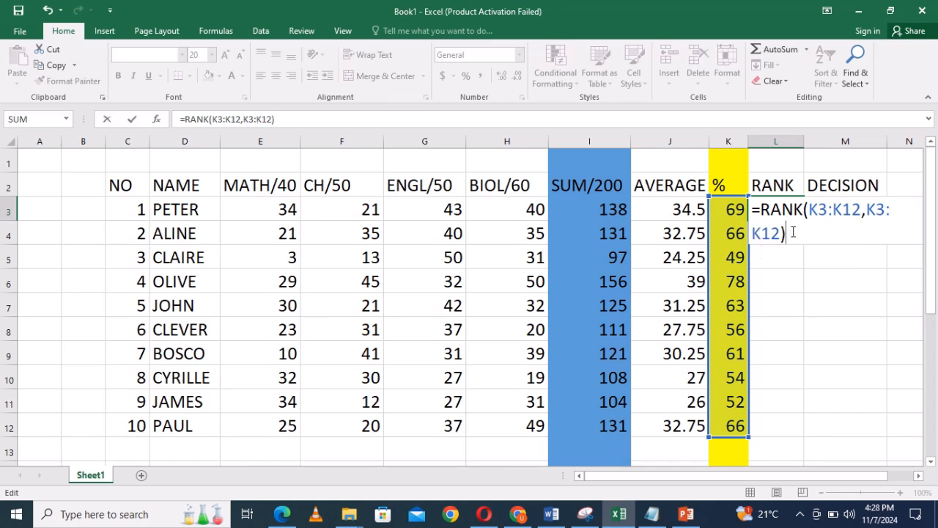
key("Return")
Fill the fully relative rank formula from L3 down through L12, and undo that fill.
left_click(792, 211)
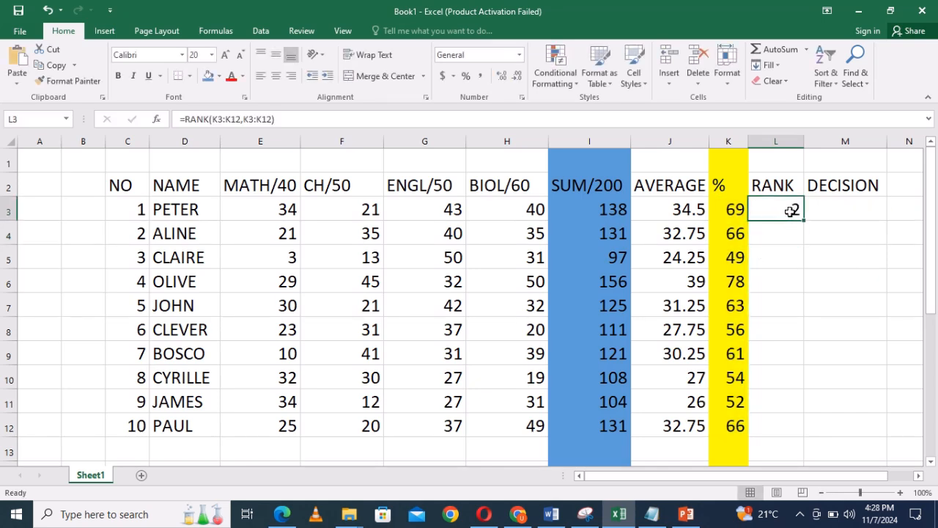
left_click_drag(805, 220, 795, 434)
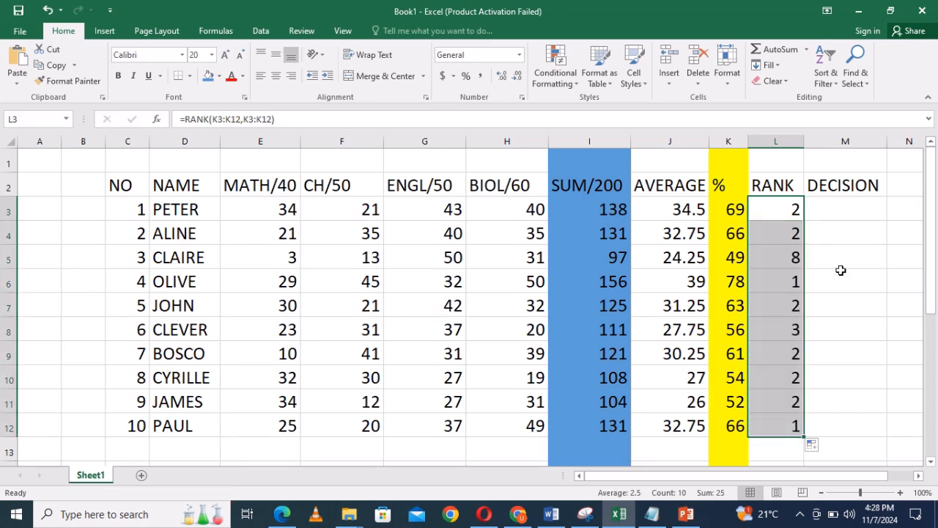
left_click(820, 234)
left_click_drag(792, 230, 787, 251)
left_click(835, 236)
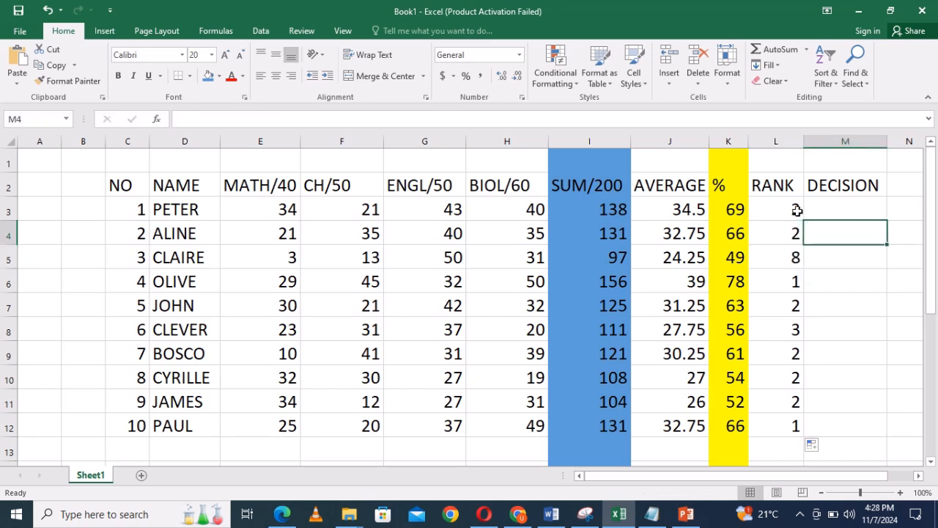
key("ctrl+z")
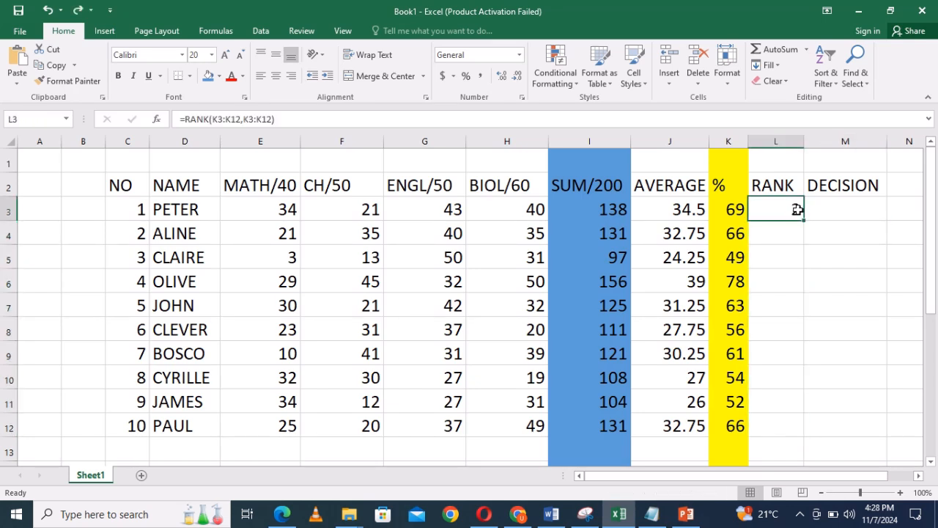
Put the dollar signs back on the second range in L3 to get =RANK(K3:K12,$K$3:$K$12), and commit it.
double_click(797, 210)
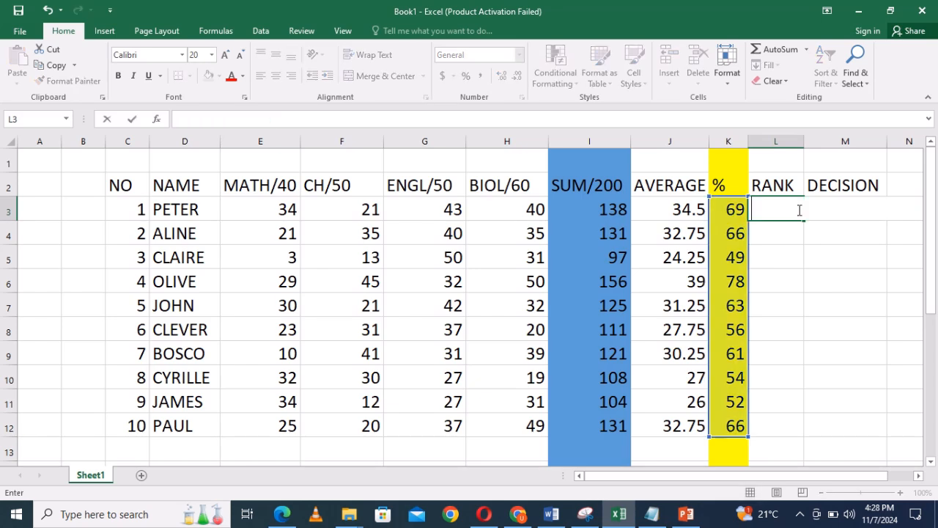
key("ctrl+z")
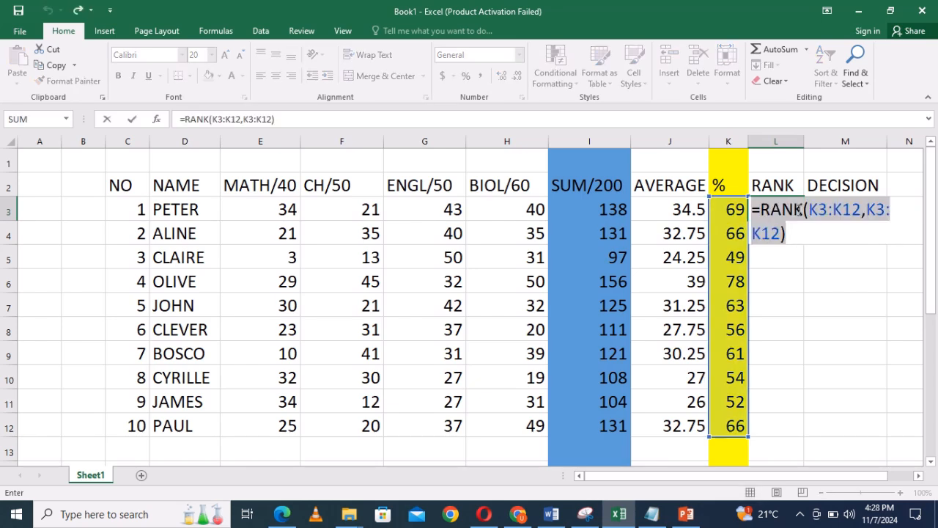
left_click(867, 211)
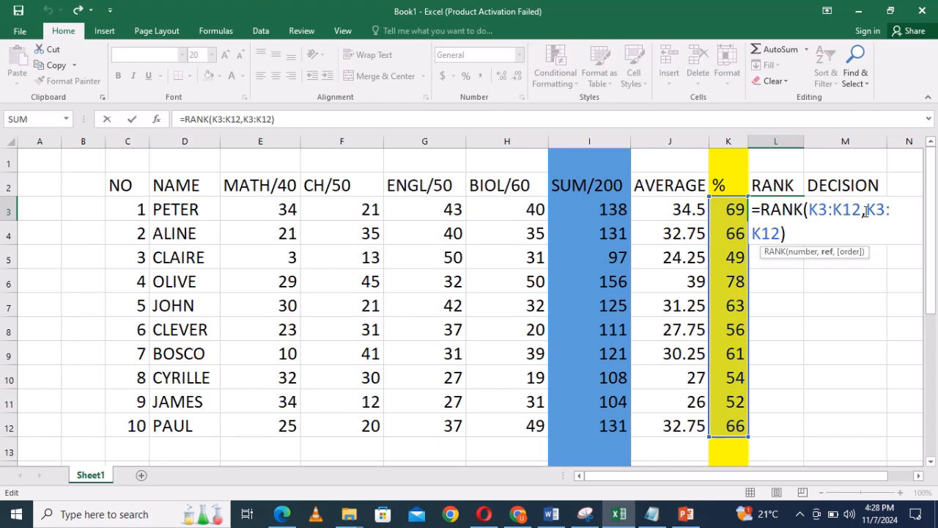
type("$")
left_click(886, 211)
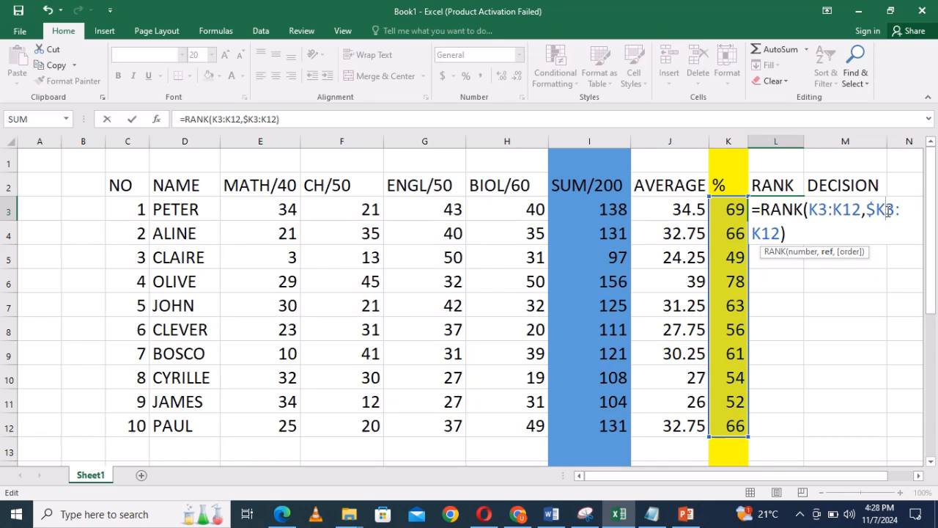
type("$")
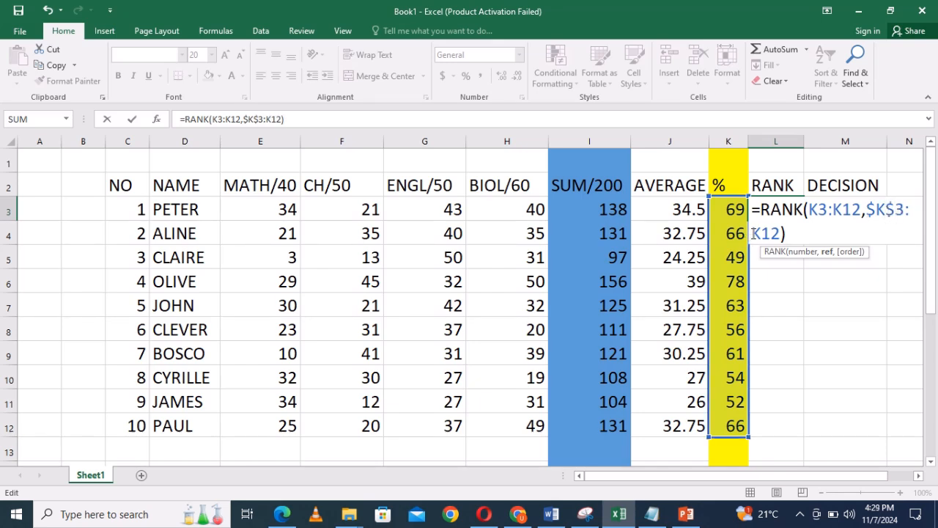
left_click(753, 233)
type("@")
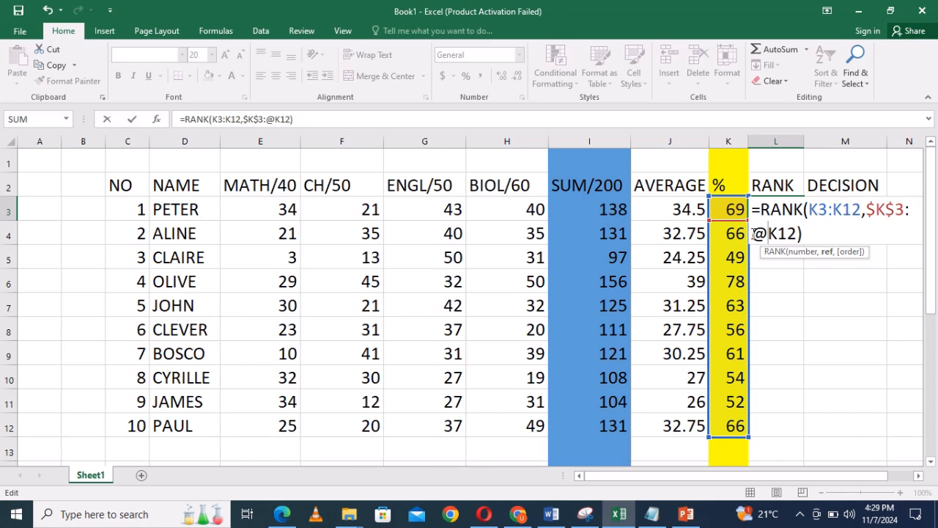
key("BackSpace")
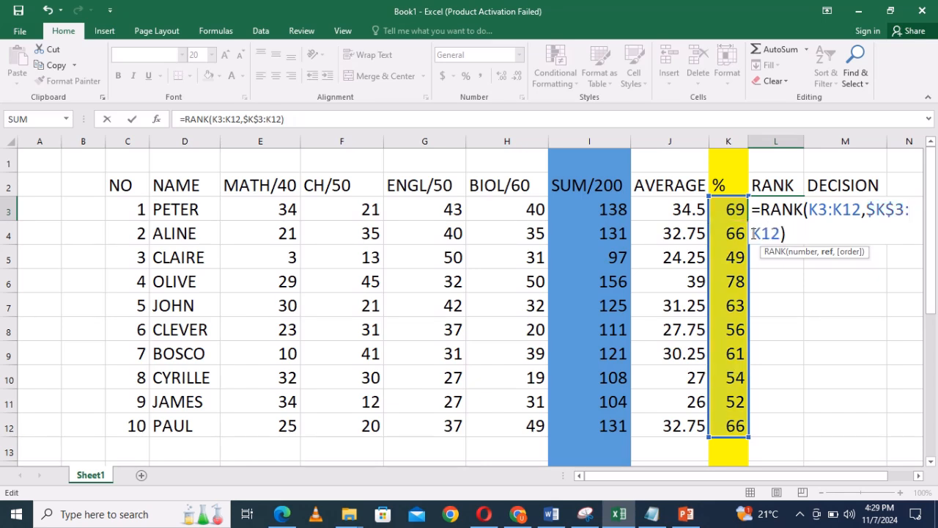
type("$")
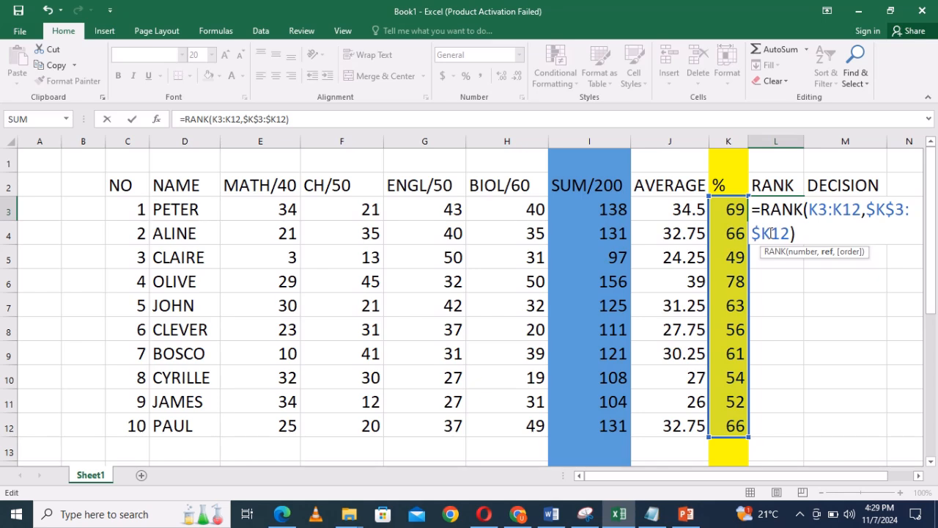
left_click(771, 233)
type("$")
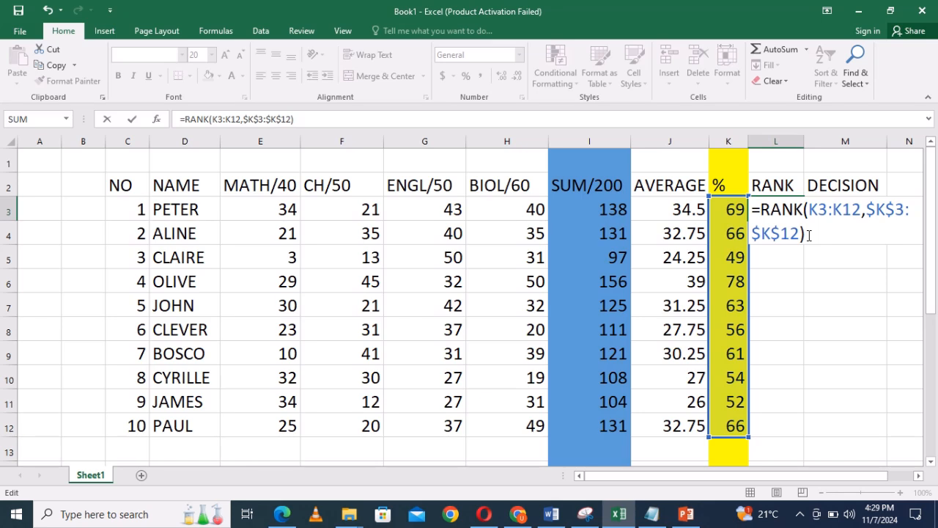
key("Return")
Copy the rank formula with the locked range from L3 down to L12.
left_click(778, 206)
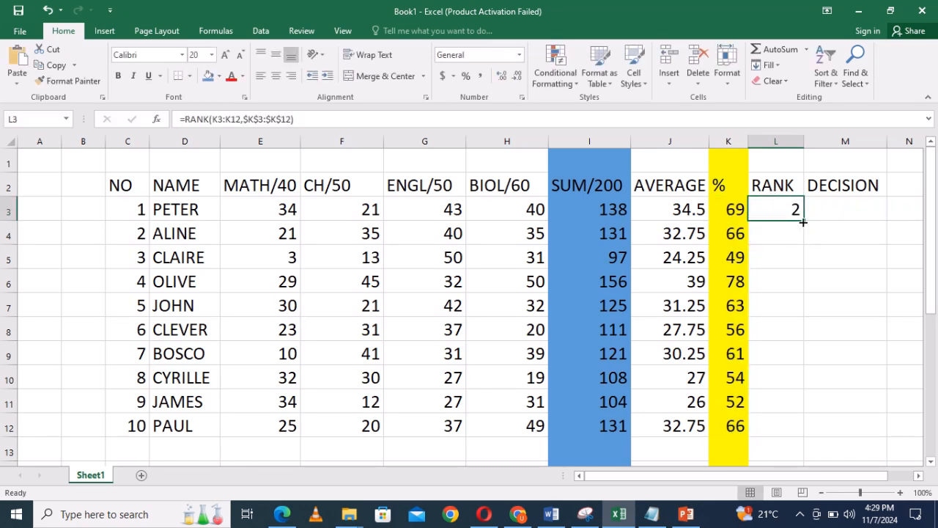
left_click_drag(803, 219, 802, 436)
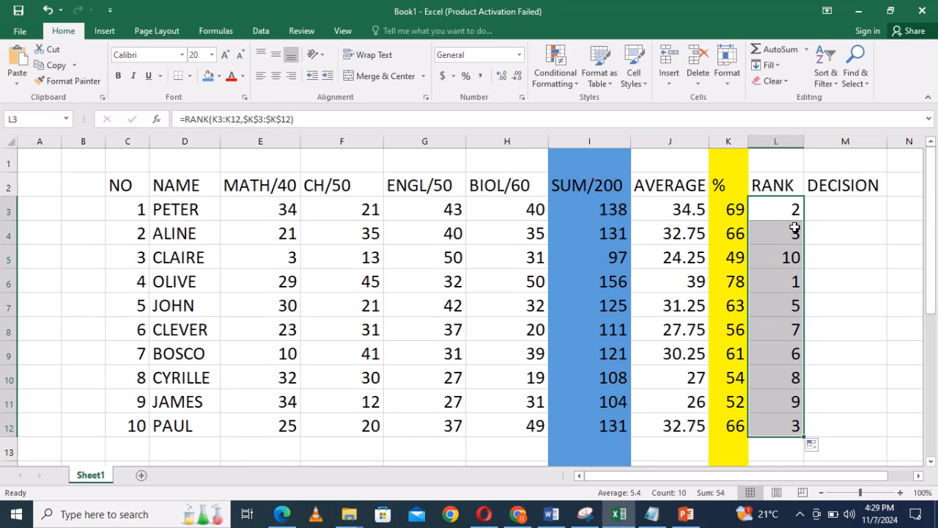
left_click(835, 208)
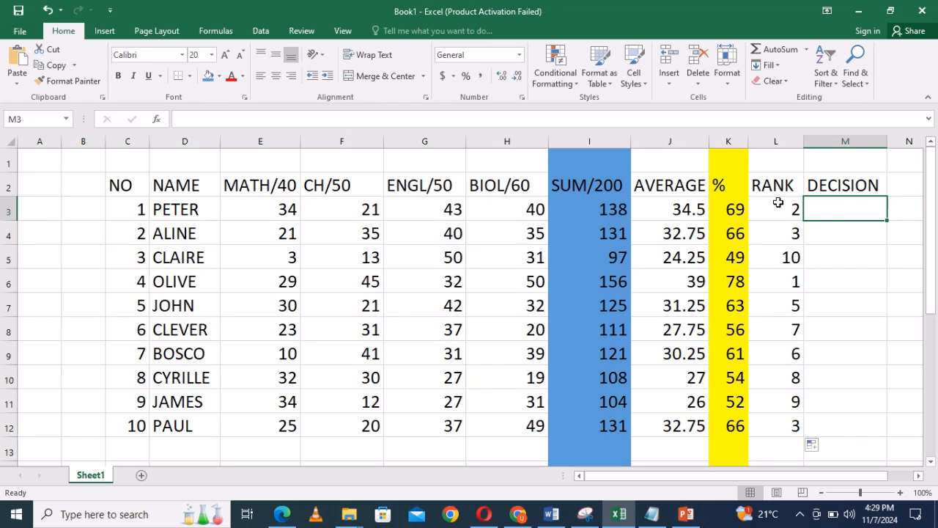
Highlight the rank values in L3:L12 with a darker blue theme fill color.
left_click_drag(781, 208, 795, 400)
left_click_drag(795, 415, 794, 416)
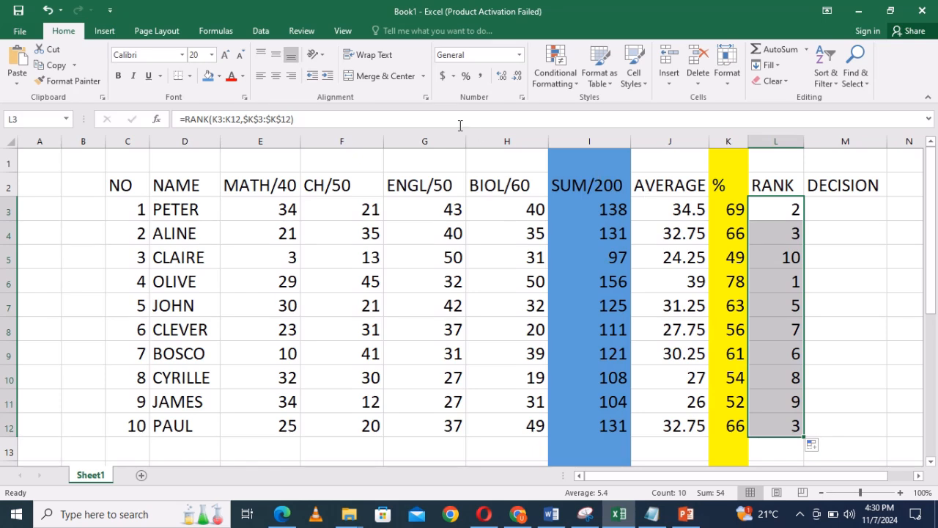
left_click(217, 78)
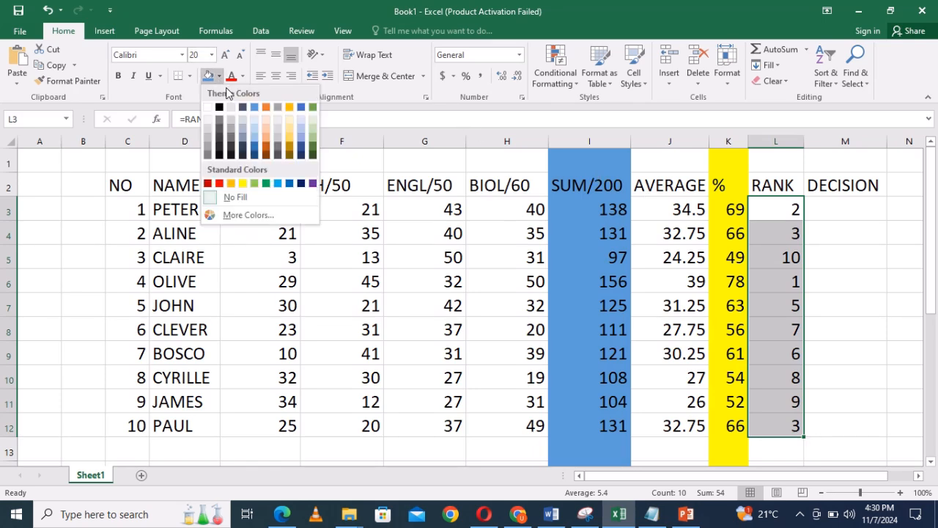
left_click(302, 108)
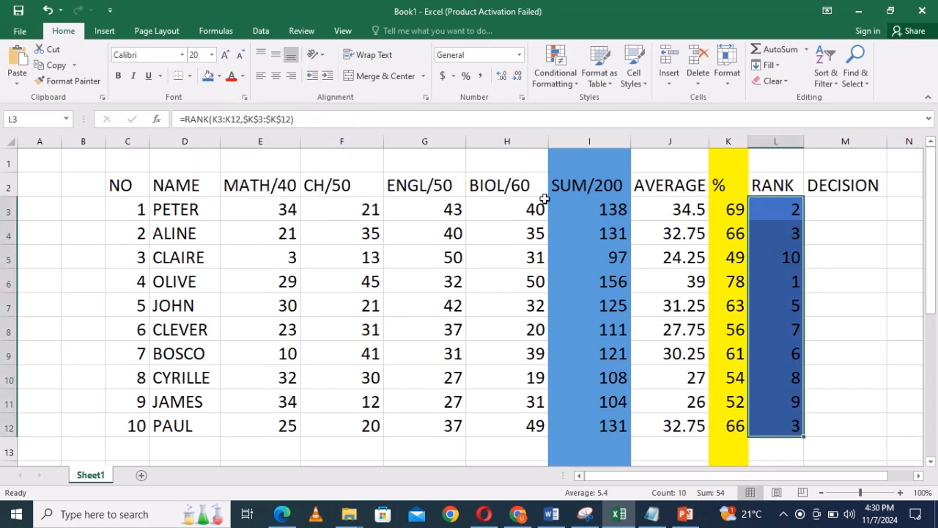
left_click(825, 267)
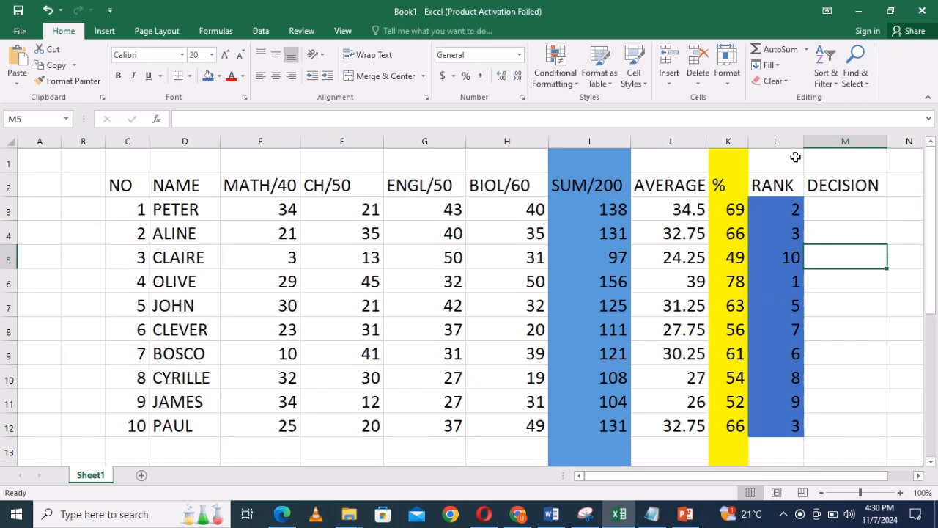
Start an IF formula in M3 under DECISION with the logical test K3>60.
left_click(846, 212)
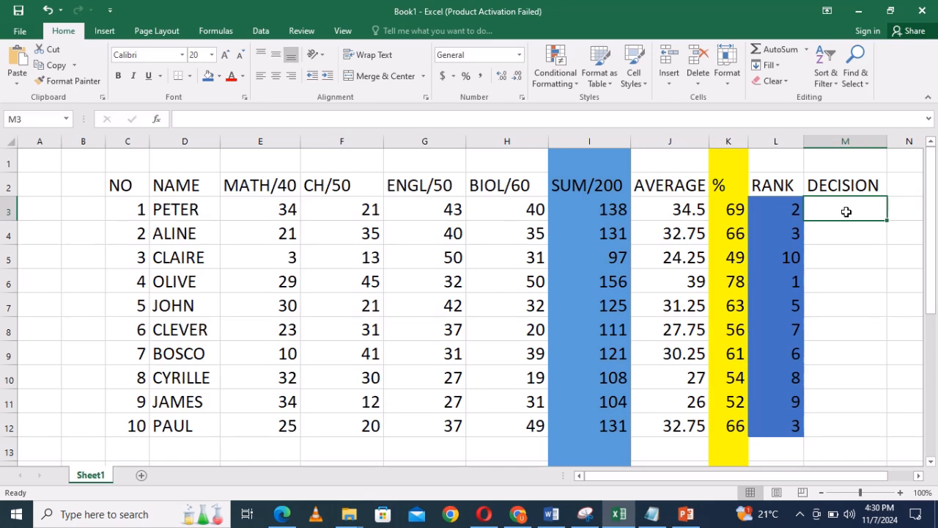
type("=IF")
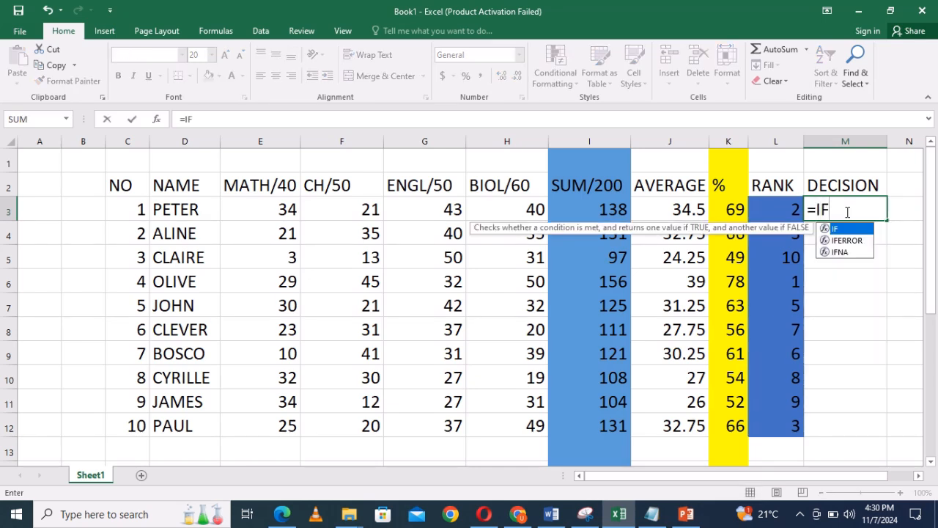
type("(")
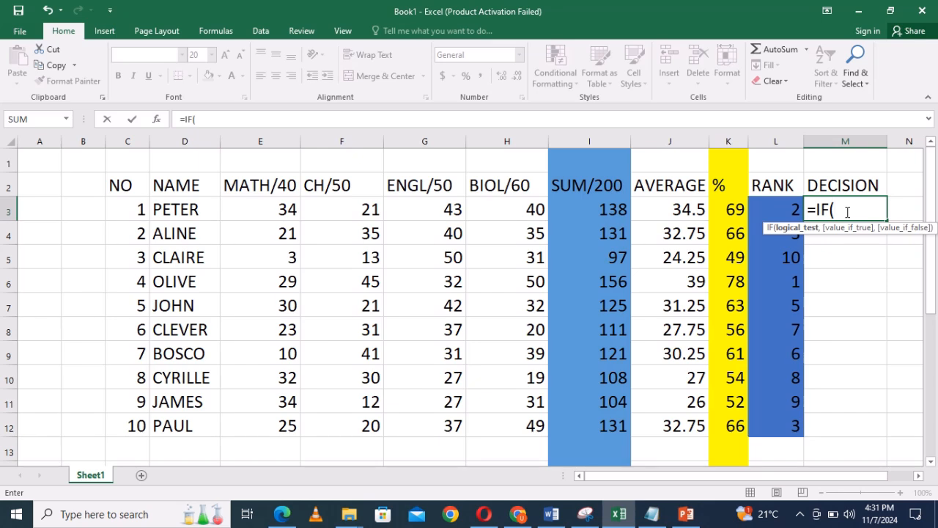
left_click(732, 210)
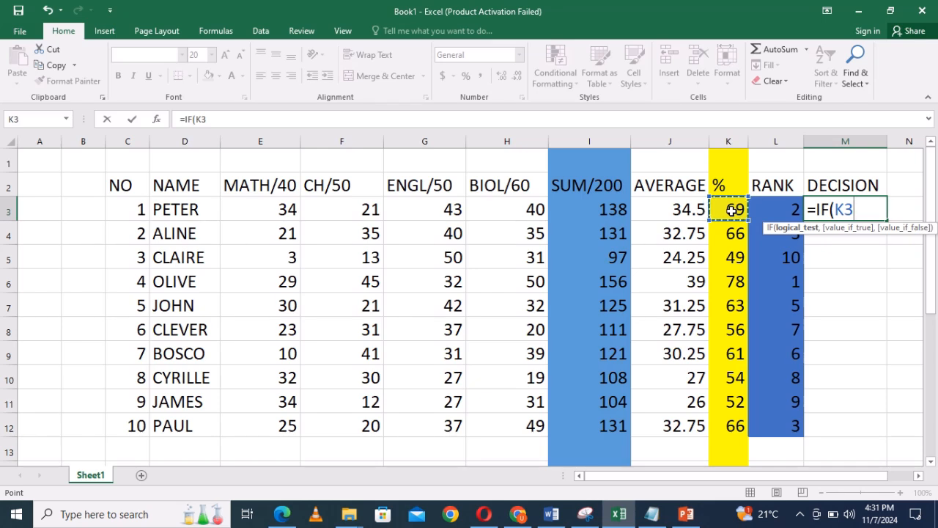
type(">60")
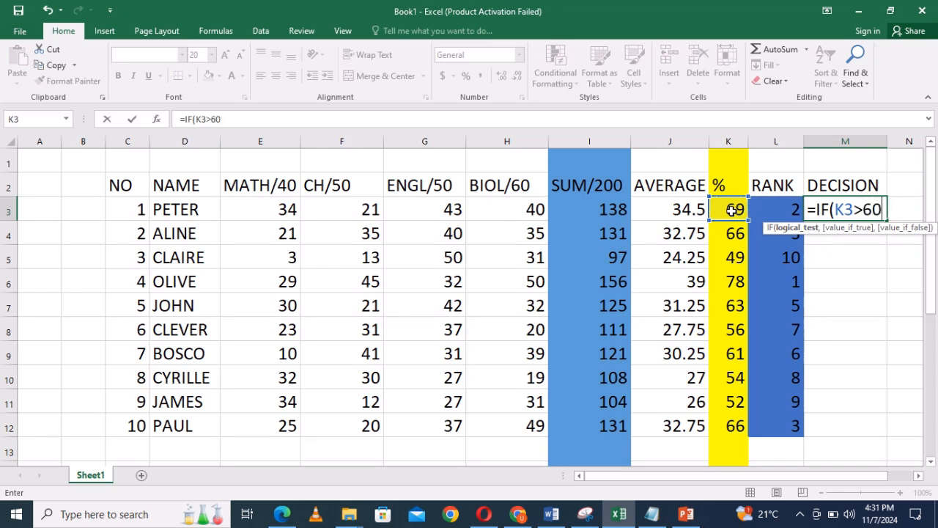
type(",")
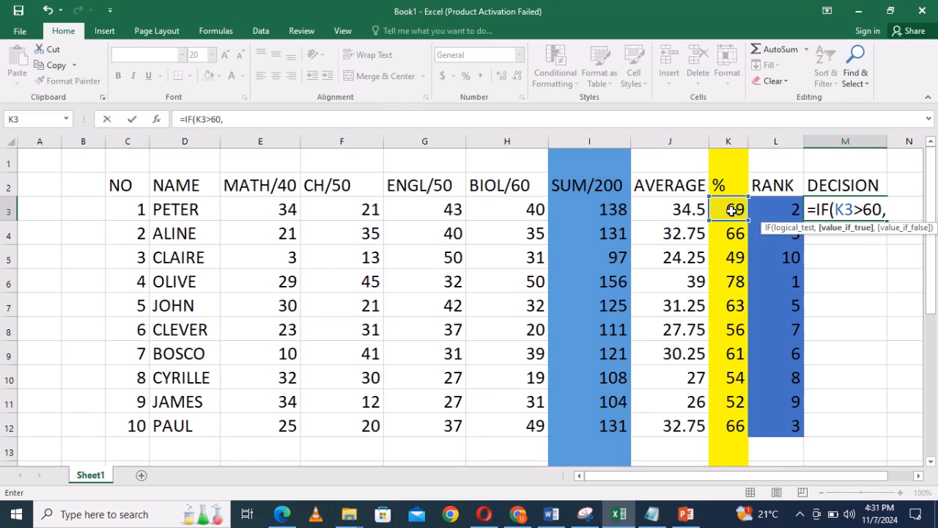
type("\"PRO")
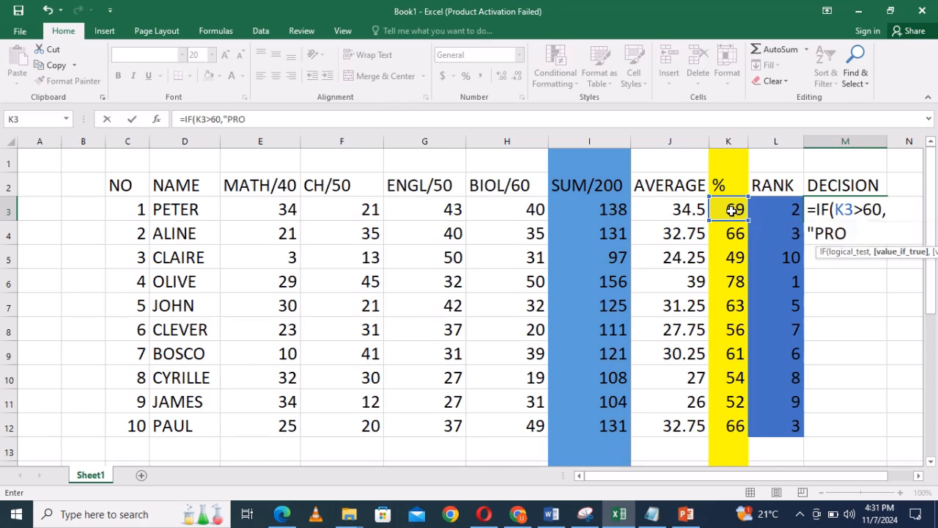
type("MOTED")
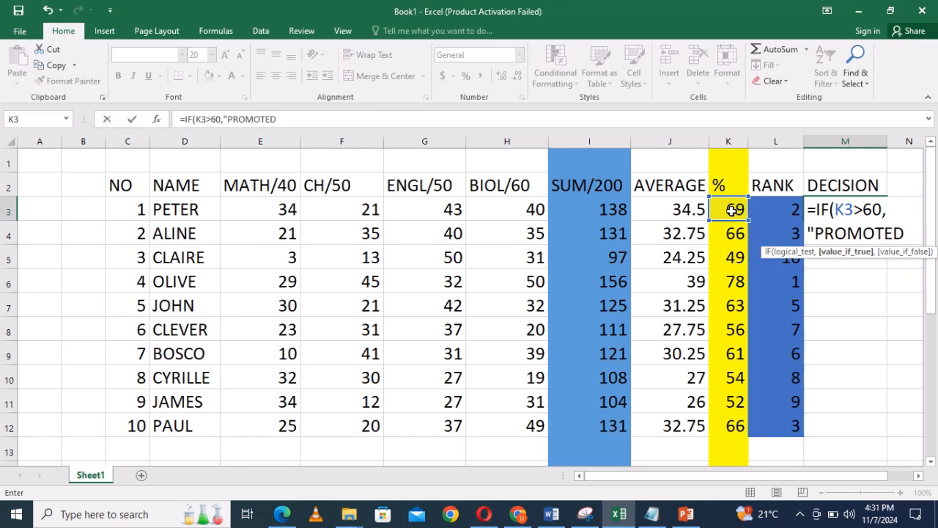
type("\",")
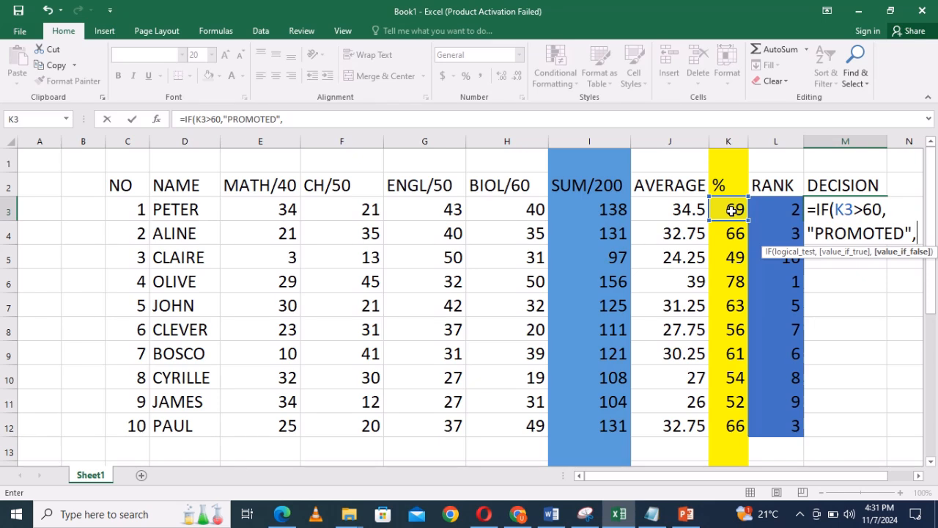
type("\"")
type("RE")
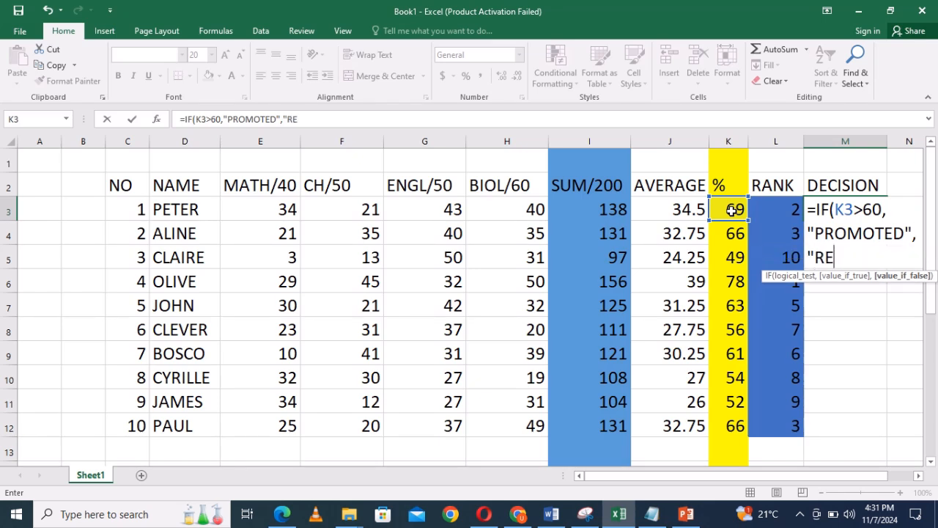
type("PEAT")
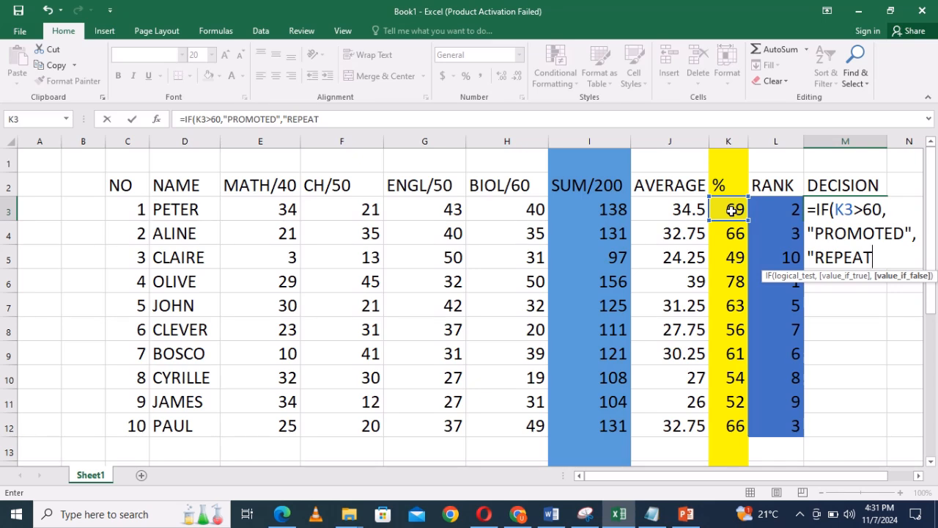
type("\")")
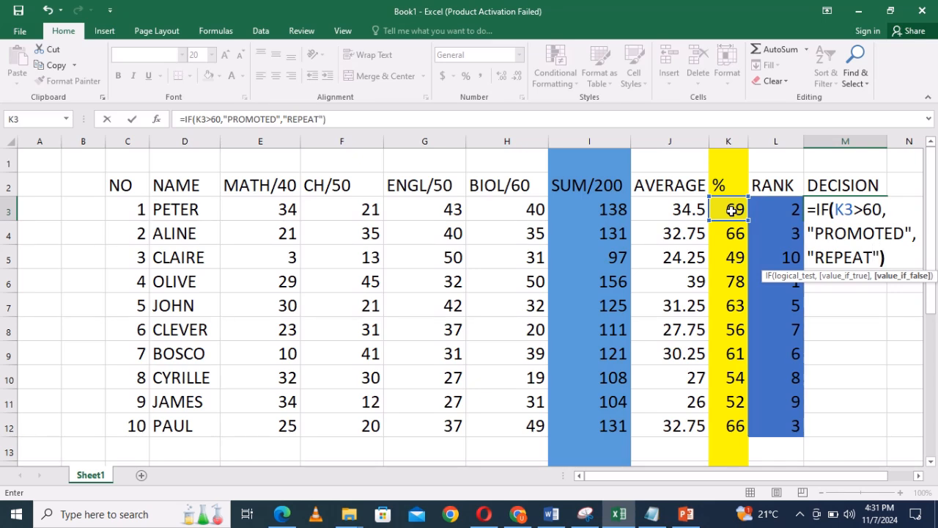
Try to commit the M3 formula with two apostrophes in place of the opening double quotation mark before PROMOTED.
left_click(890, 258)
left_click_drag(811, 230, 809, 230)
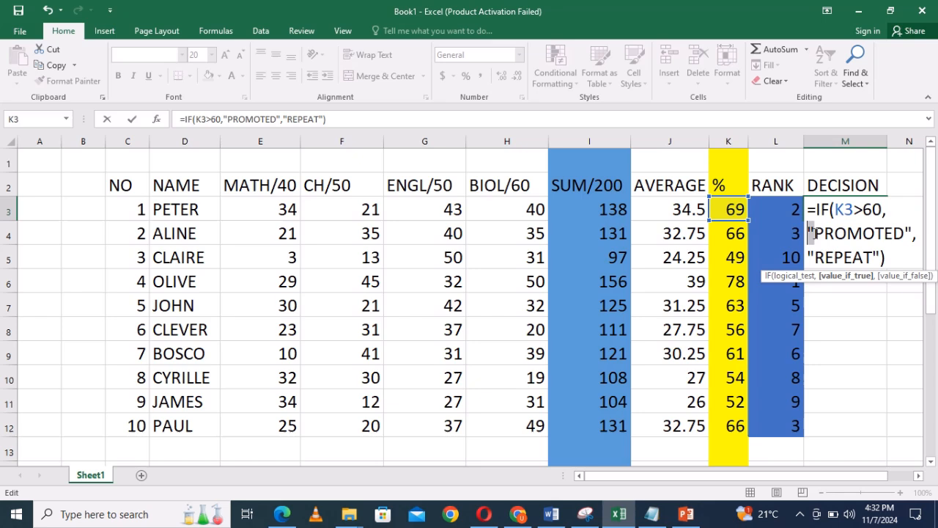
key("BackSpace")
key("BackSpace")
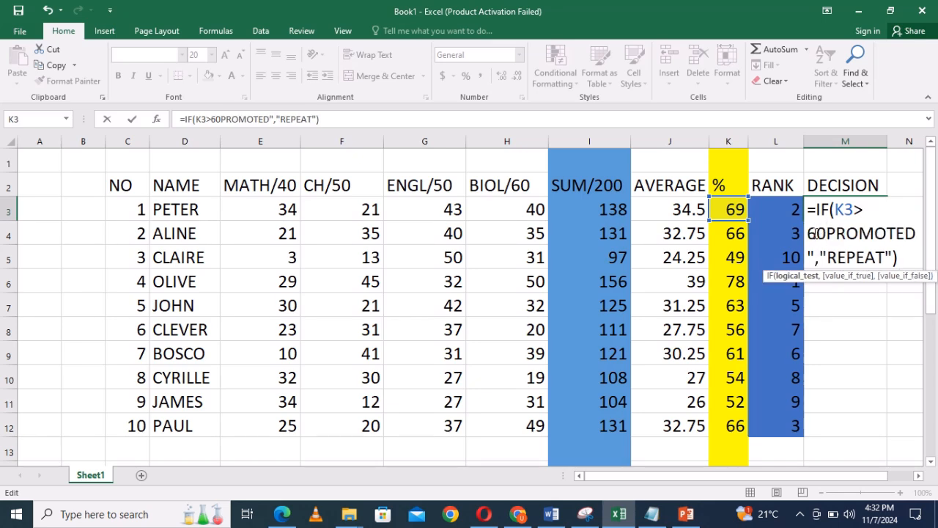
type(",")
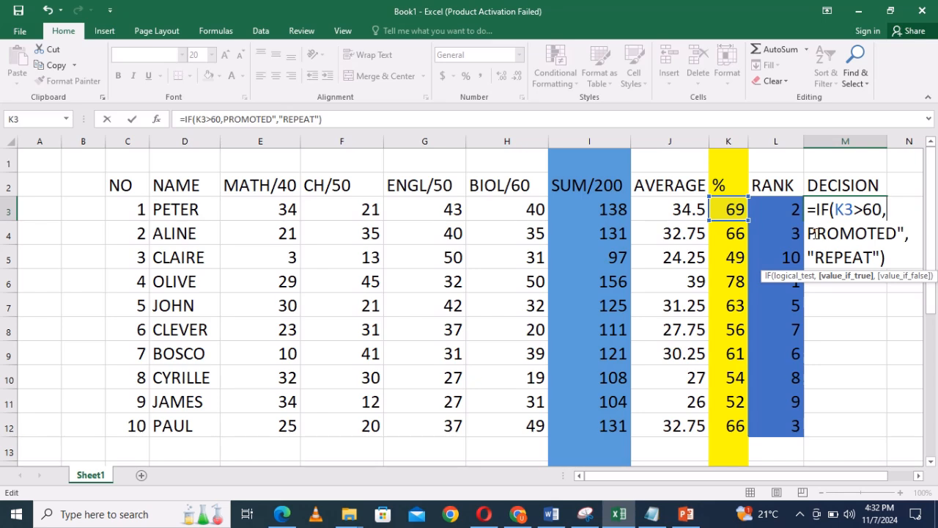
type("\"")
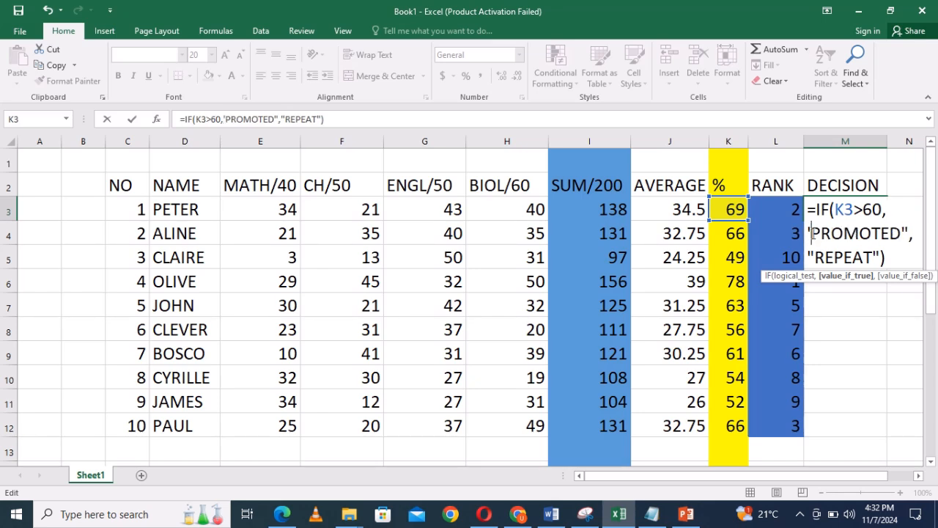
type("'")
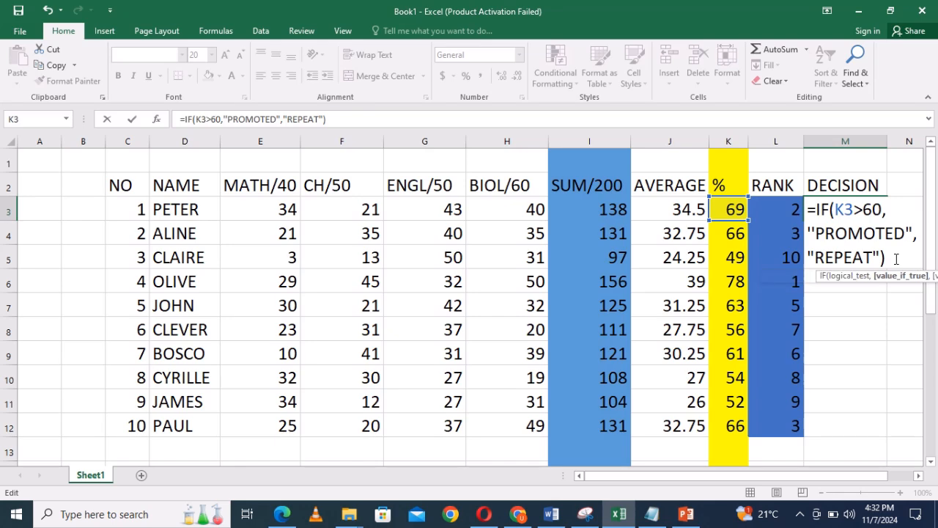
key("Return")
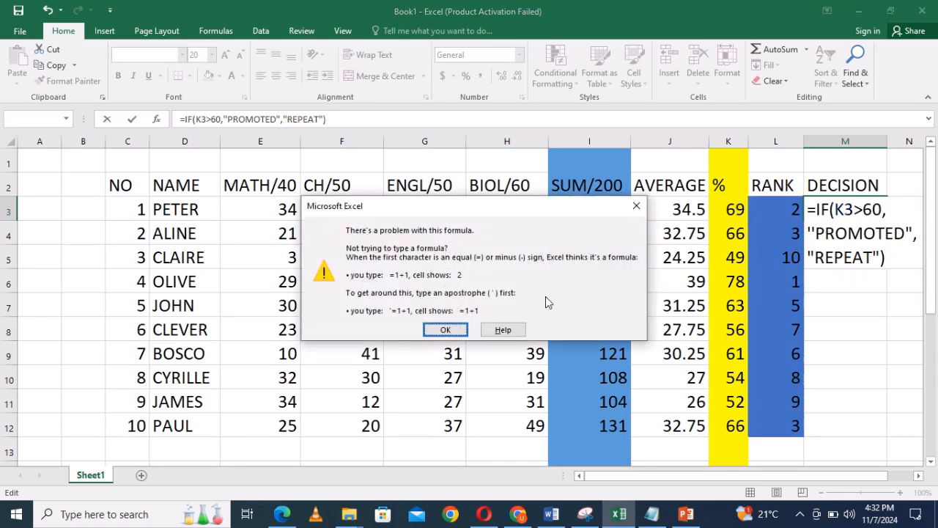
left_click(636, 206)
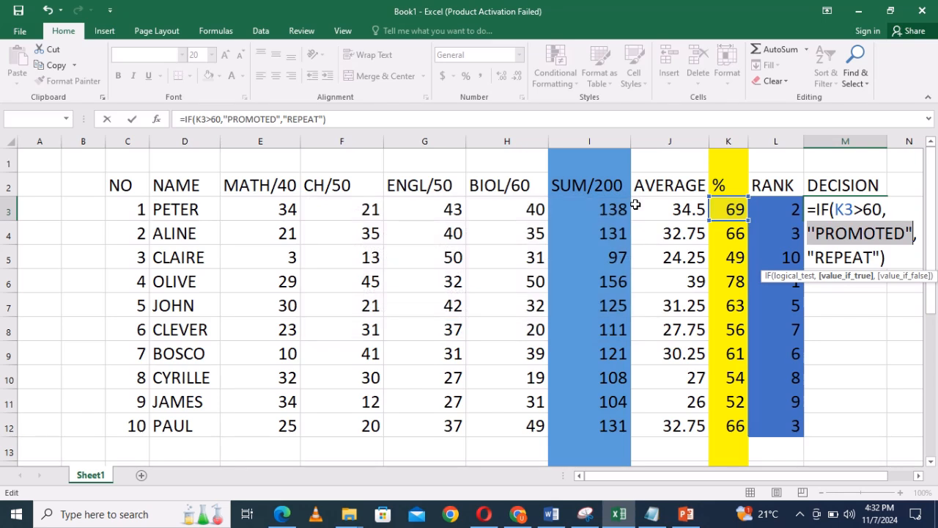
Put a real double quotation mark back before PROMOTED in M3 and commit =IF(K3>60,"PROMOTED","REPEAT").
left_click(814, 231)
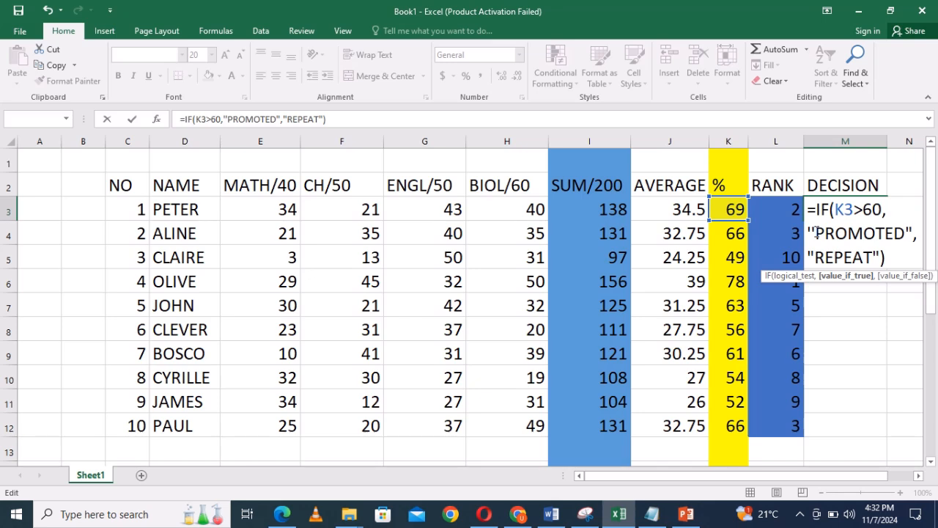
key("BackSpace")
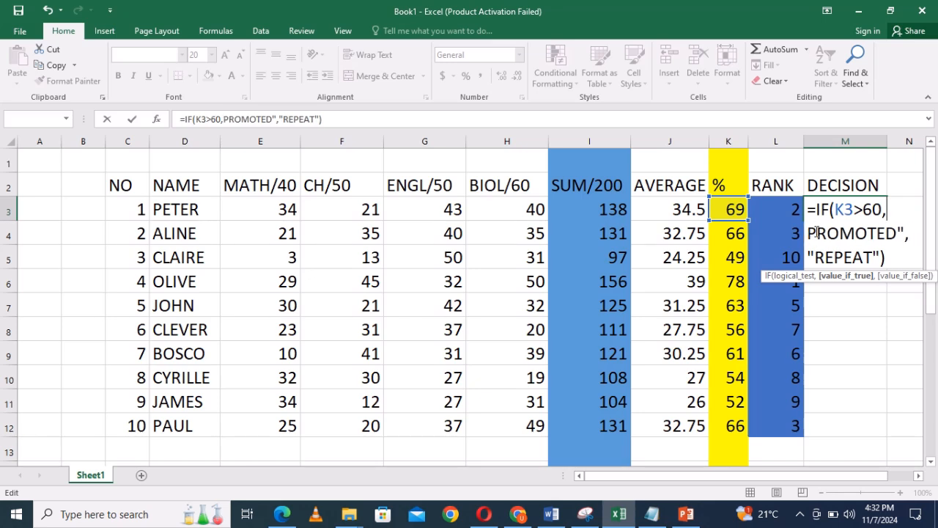
type("\"")
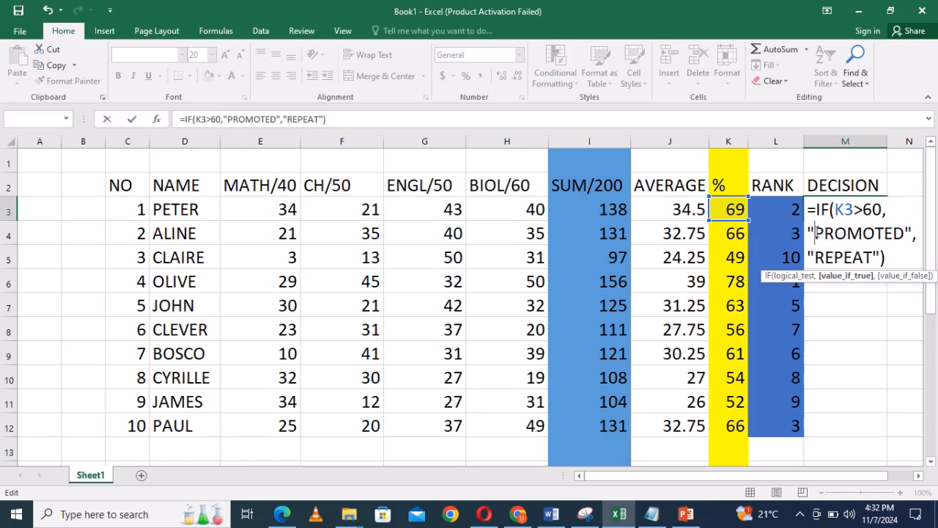
left_click(896, 259)
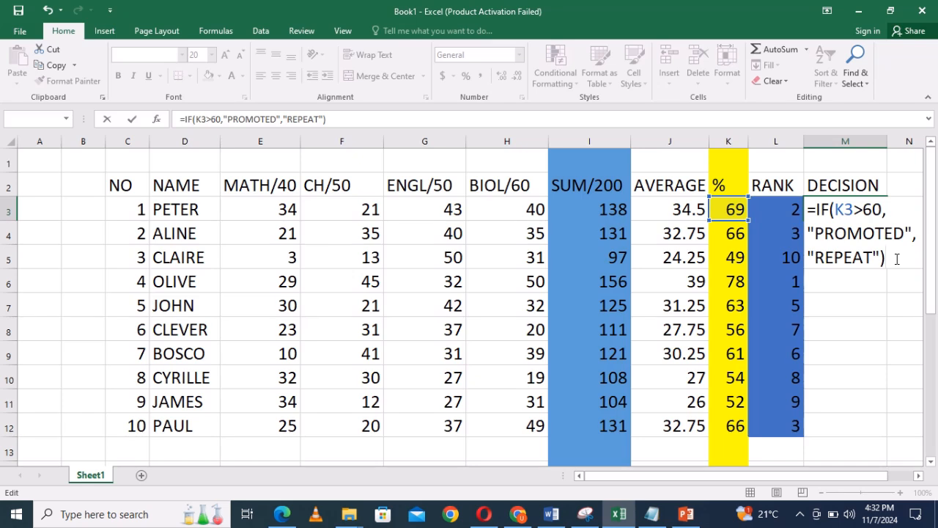
key("Return")
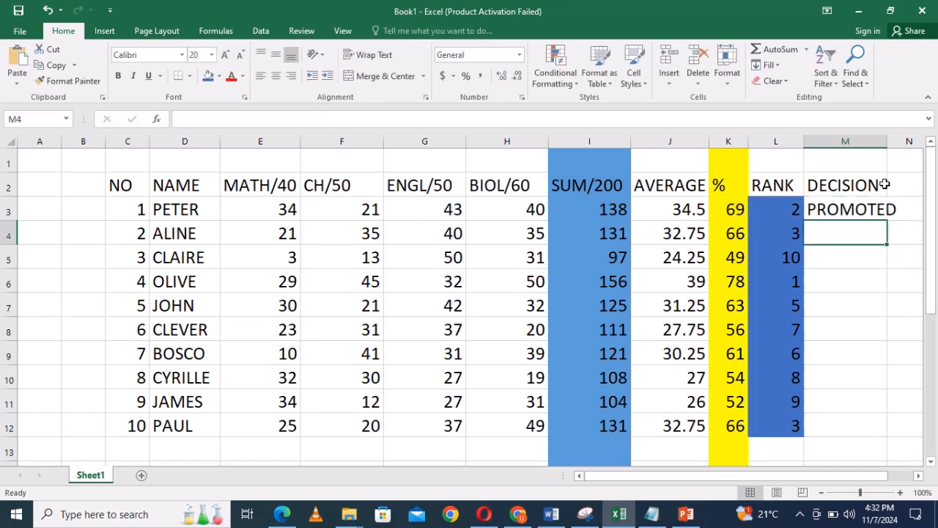
Widen column M to fit its text and fill the decision formula from M3 down to M12.
left_click_drag(887, 142, 899, 142)
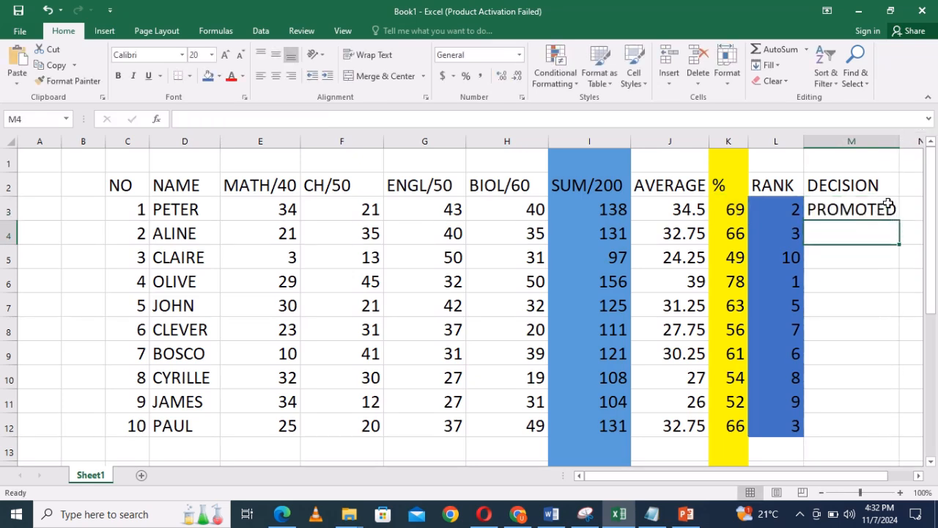
left_click(851, 210)
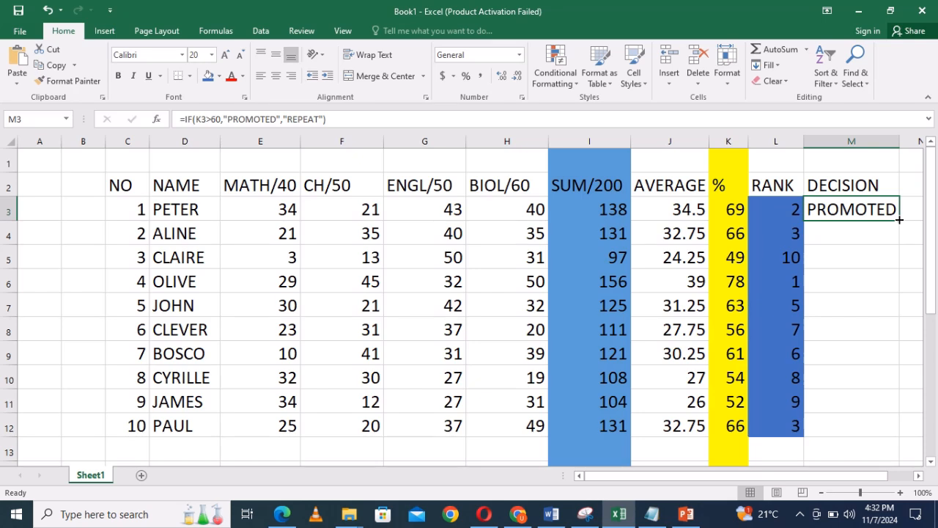
left_click_drag(898, 219, 887, 435)
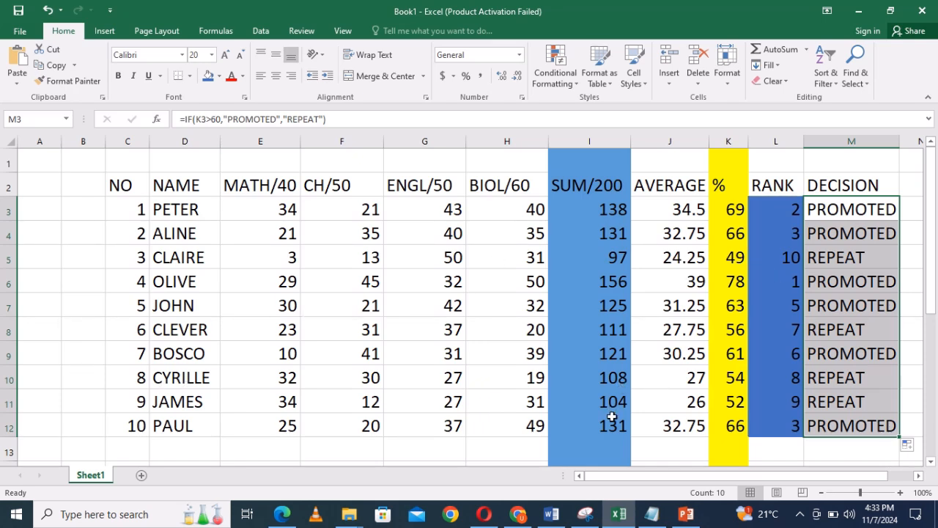
Review the list of lesson questions in the untitled Notepad document and return to the Excel marks sheet.
left_click(657, 520)
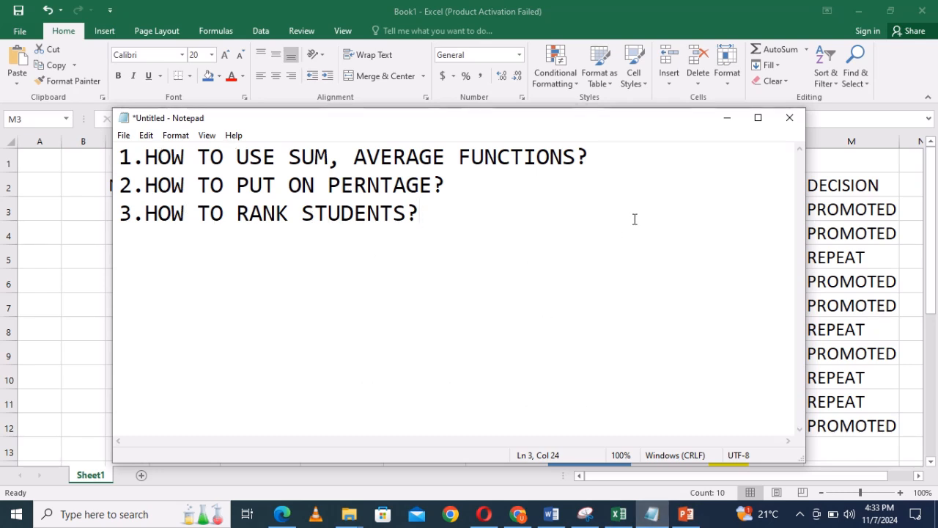
left_click(727, 118)
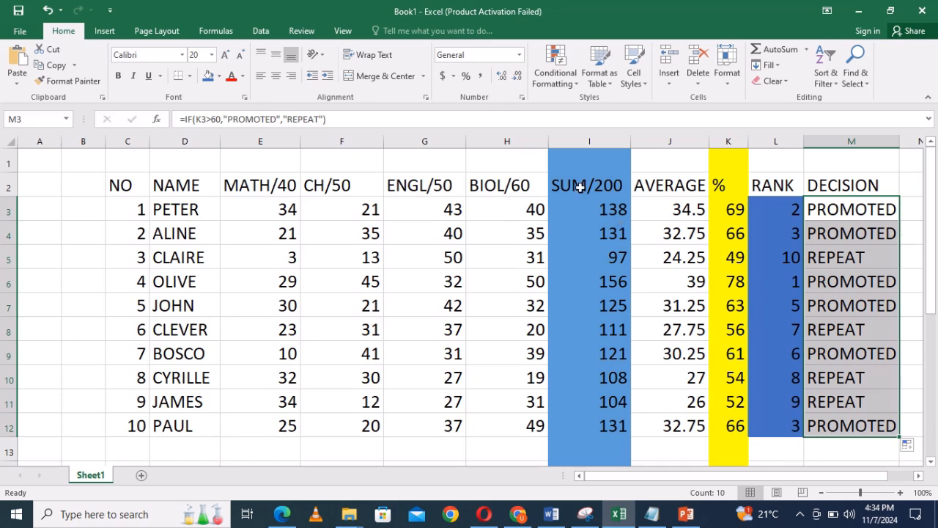
mouse_move(390, 5)
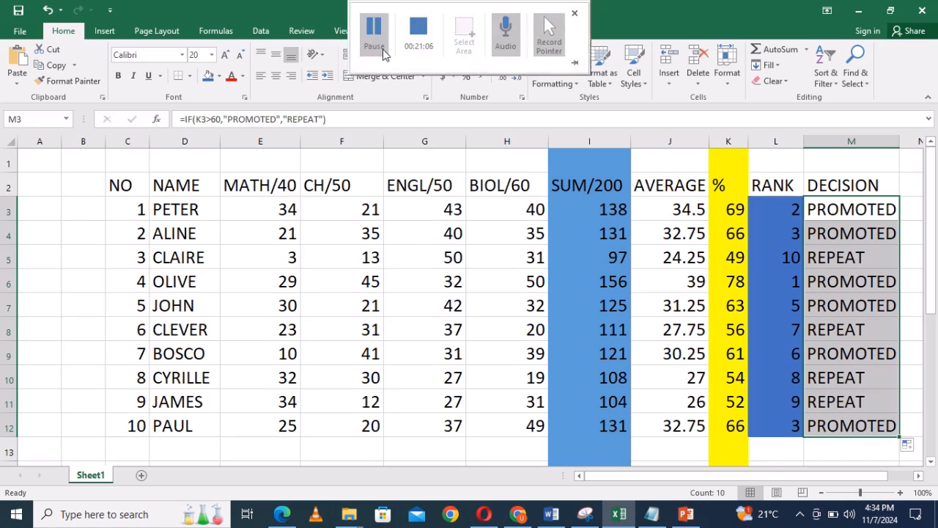